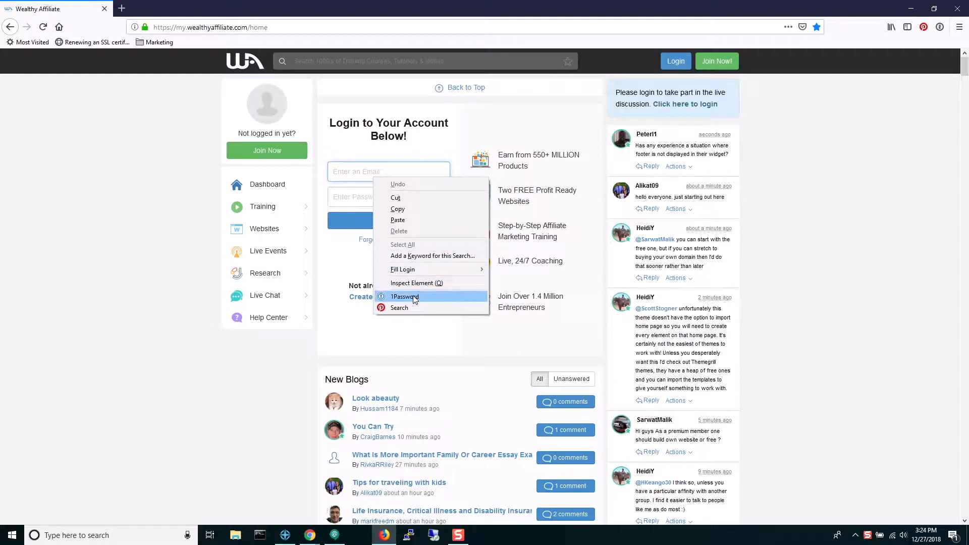
# Step: Log in to Wealthy Affiliate with credentials autofilled by 1Password
pyautogui.press('Escape')
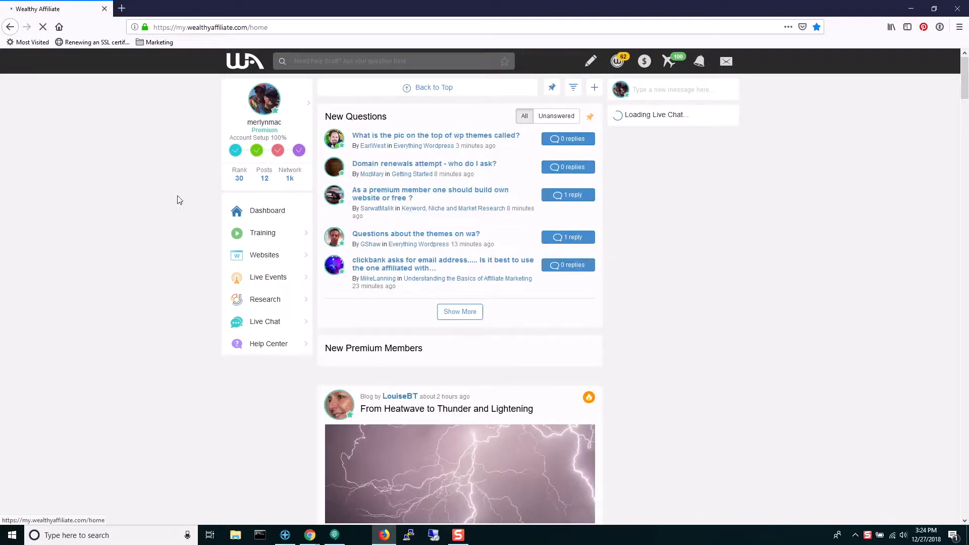
# Step: Go to the mavicmaniacs.com Site Email page and show the mailbox's SMTP settings
pyautogui.click(272, 255)
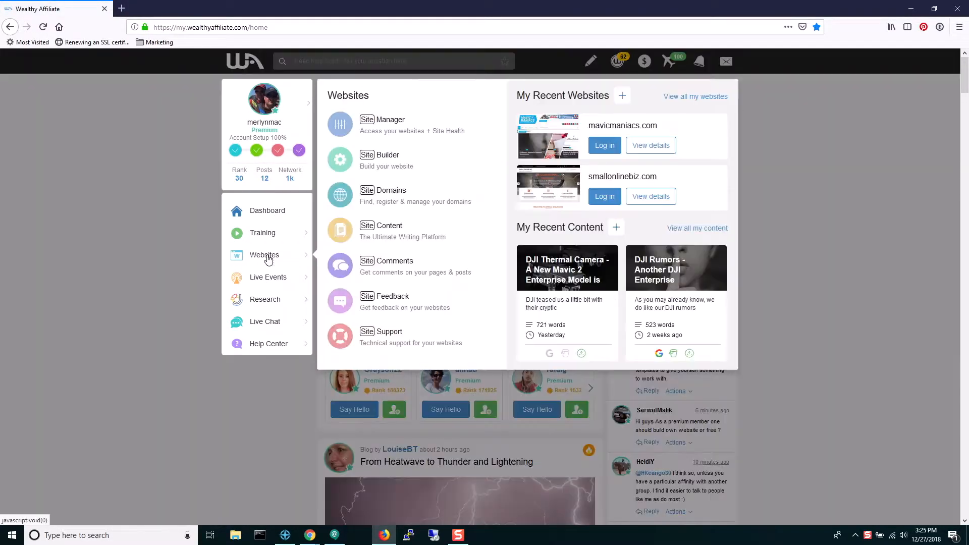
pyautogui.click(379, 132)
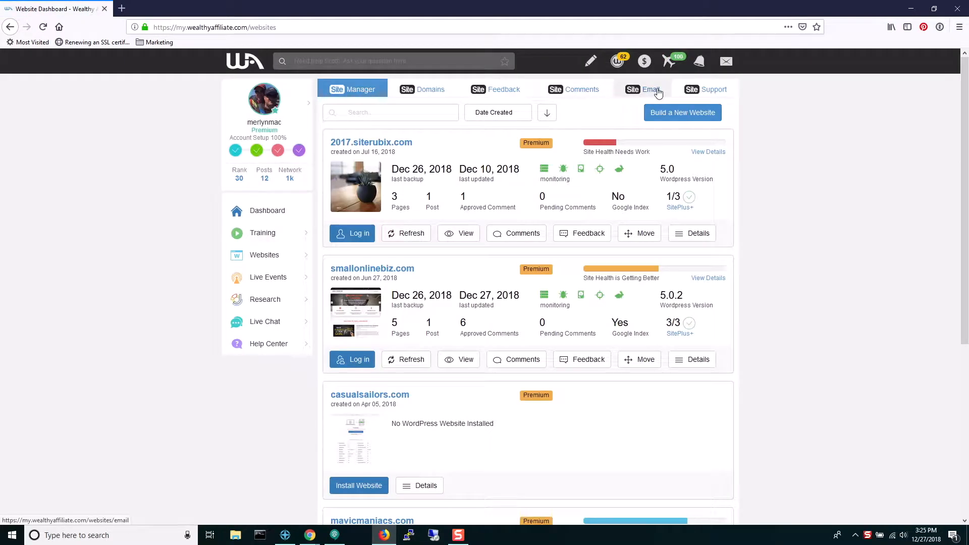
pyautogui.click(651, 89)
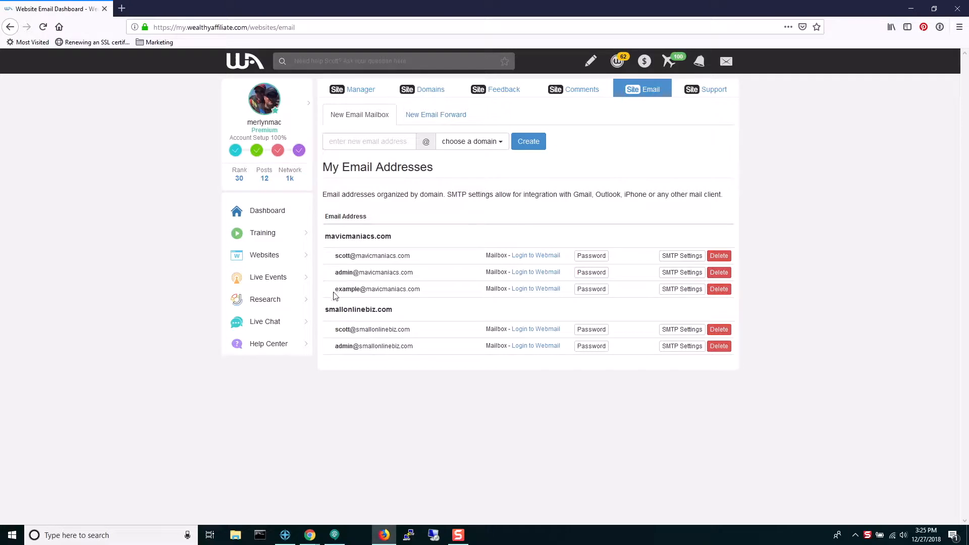
pyautogui.click(687, 291)
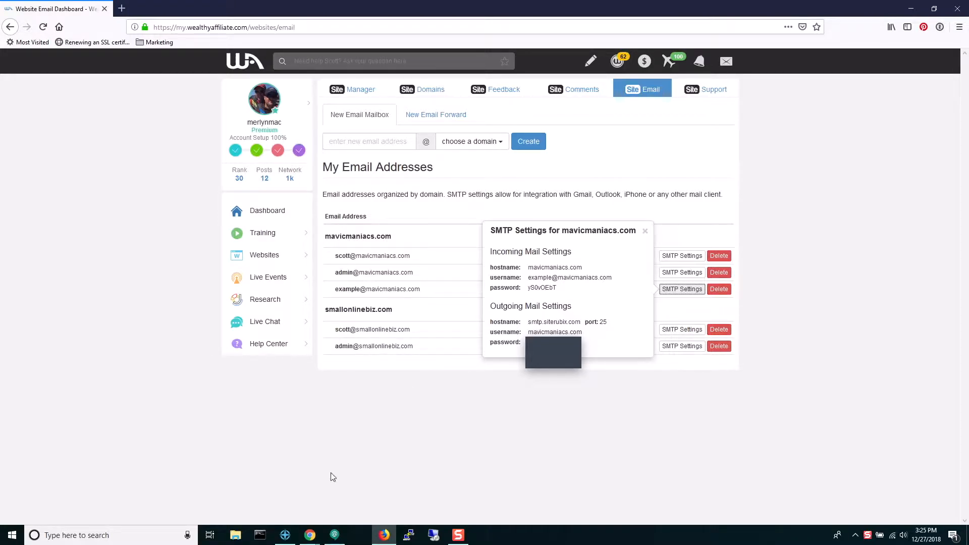
# Step: Launch Outlook 2016 from a Windows search for 'outlook' and cancel the Mitel Connect login
pyautogui.click(142, 536)
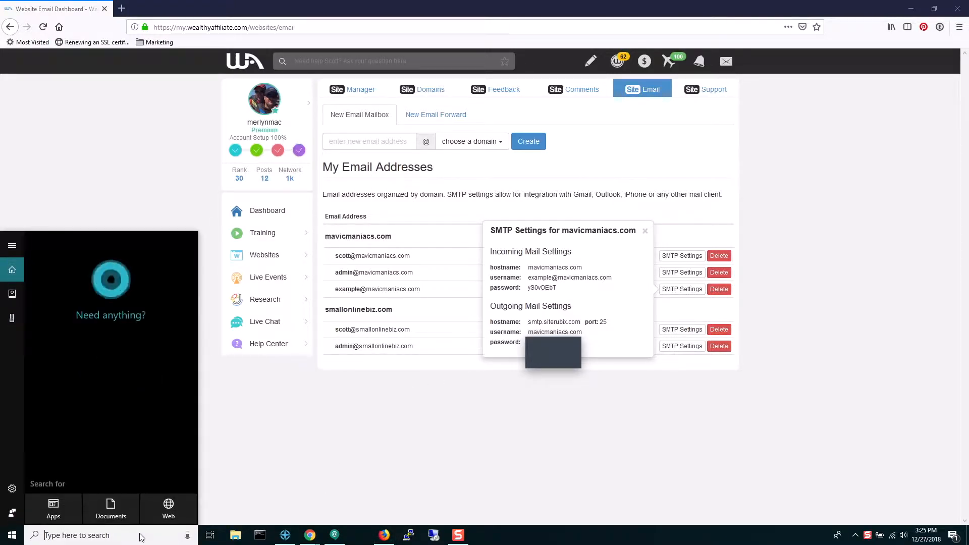
pyautogui.write('outlook')
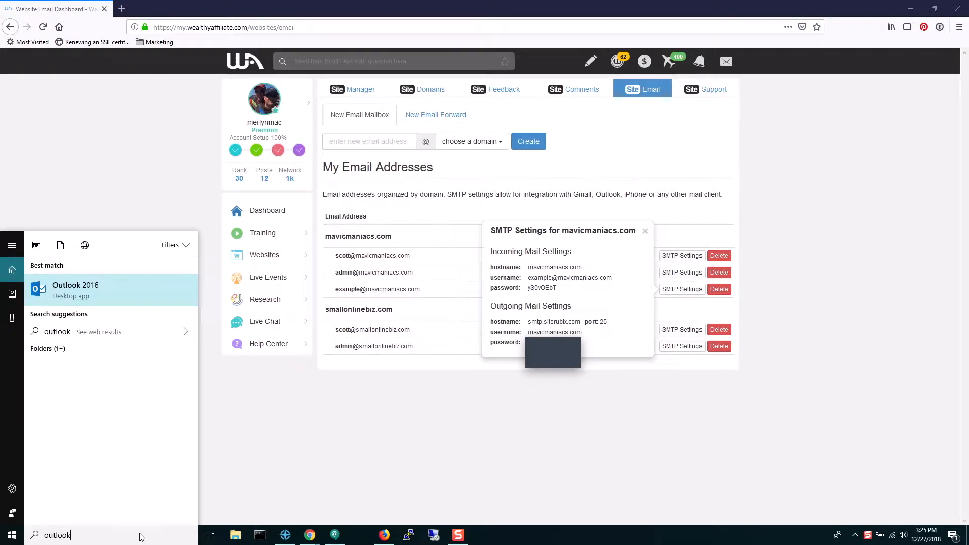
pyautogui.press('Return')
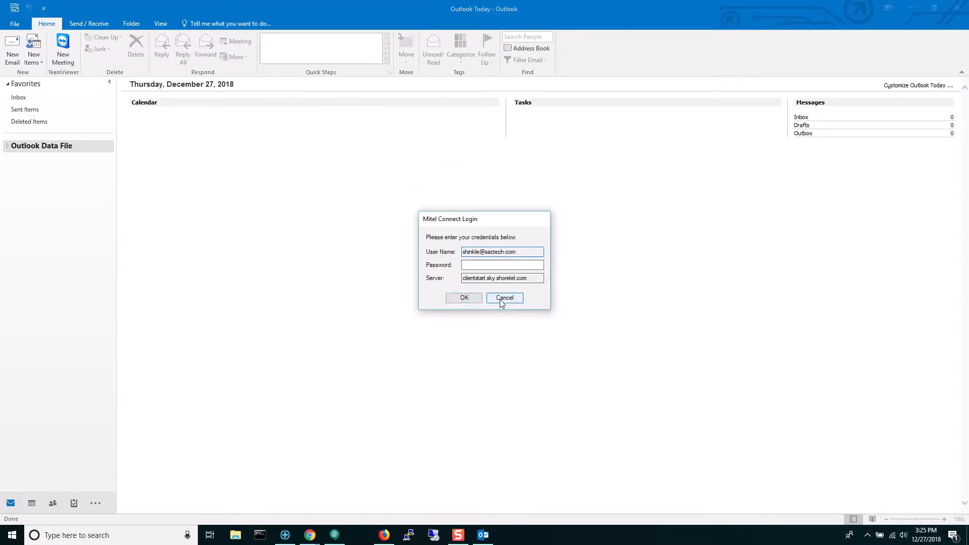
pyautogui.click(503, 298)
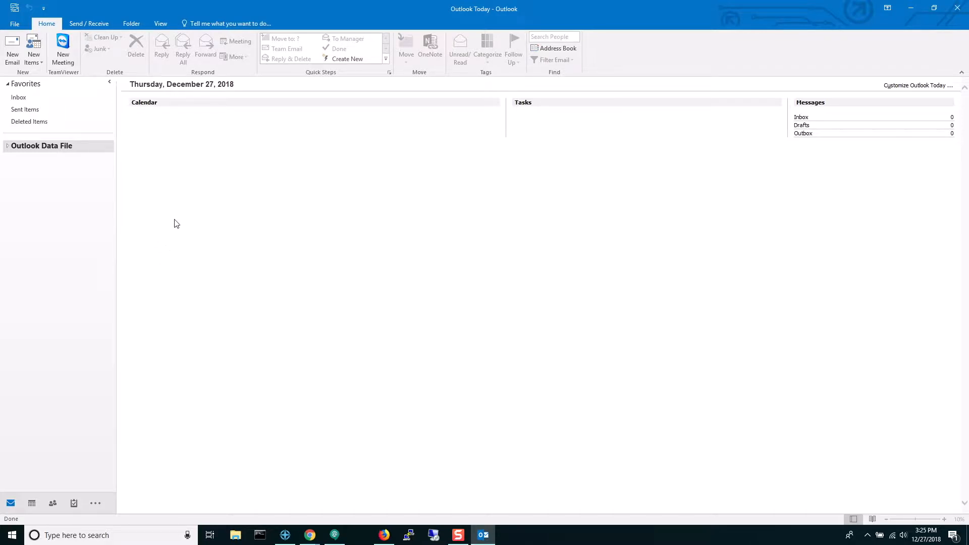
# Step: From Account Settings, add a new account using manual setup with the POP or IMAP type
pyautogui.click(15, 23)
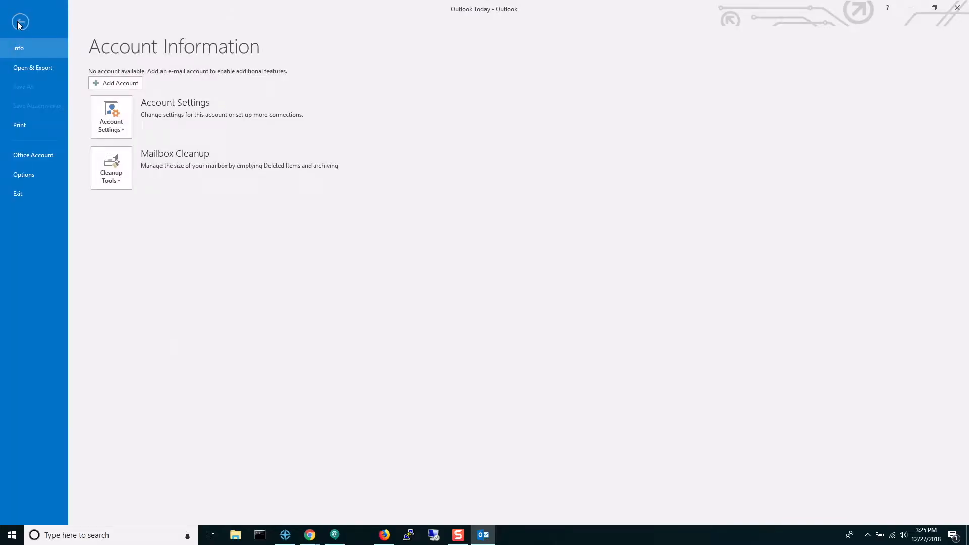
pyautogui.click(113, 119)
pyautogui.click(131, 154)
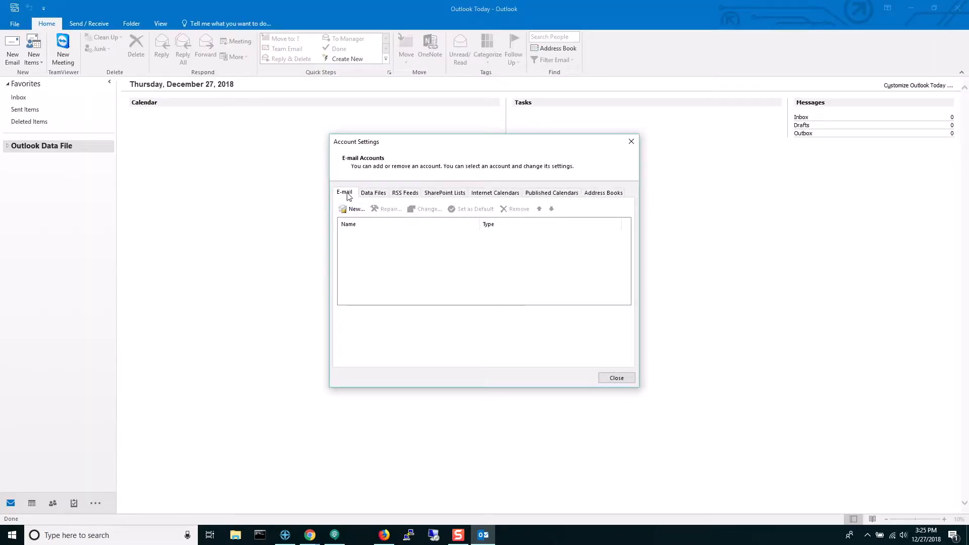
pyautogui.click(353, 210)
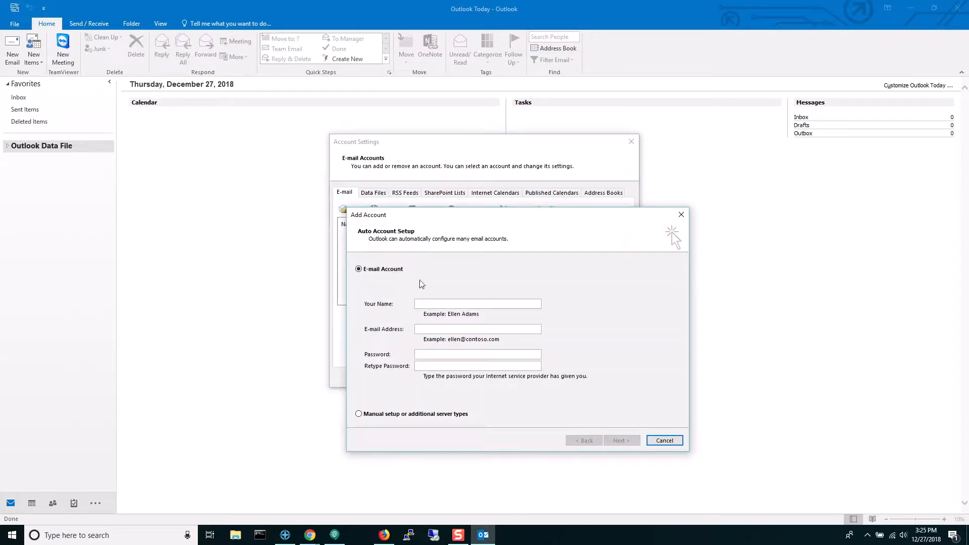
pyautogui.click(390, 419)
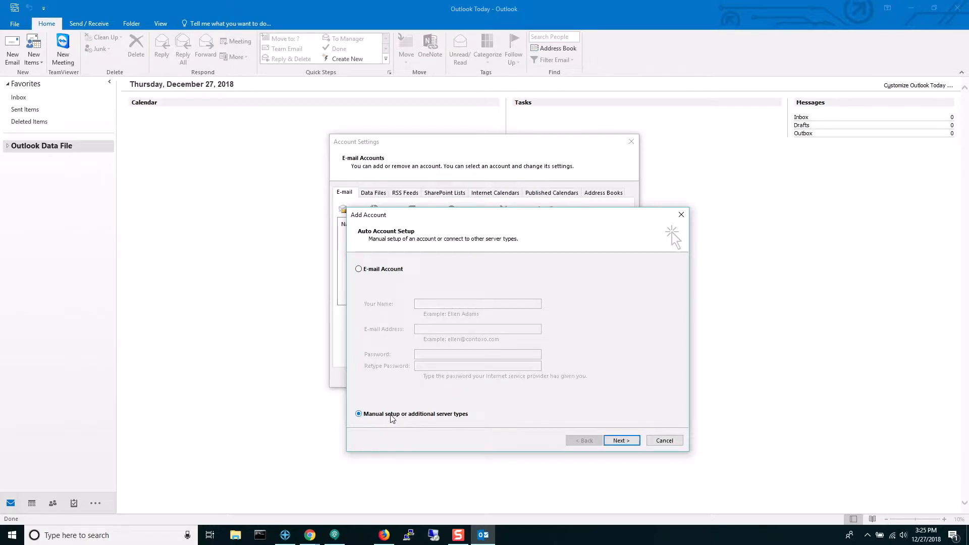
pyautogui.click(631, 443)
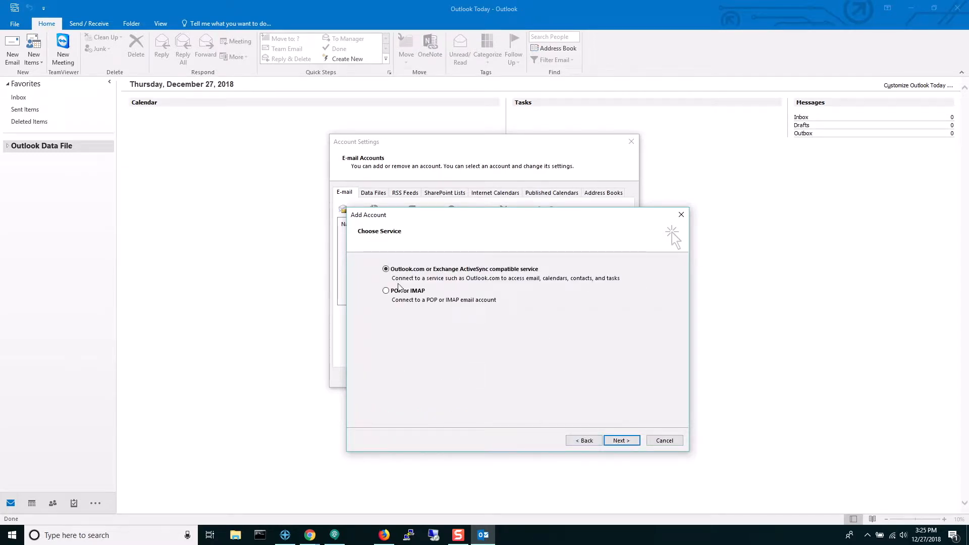
pyautogui.click(400, 294)
# Step: Enter the account holder's full name and e-mail address in the account form
pyautogui.click(621, 441)
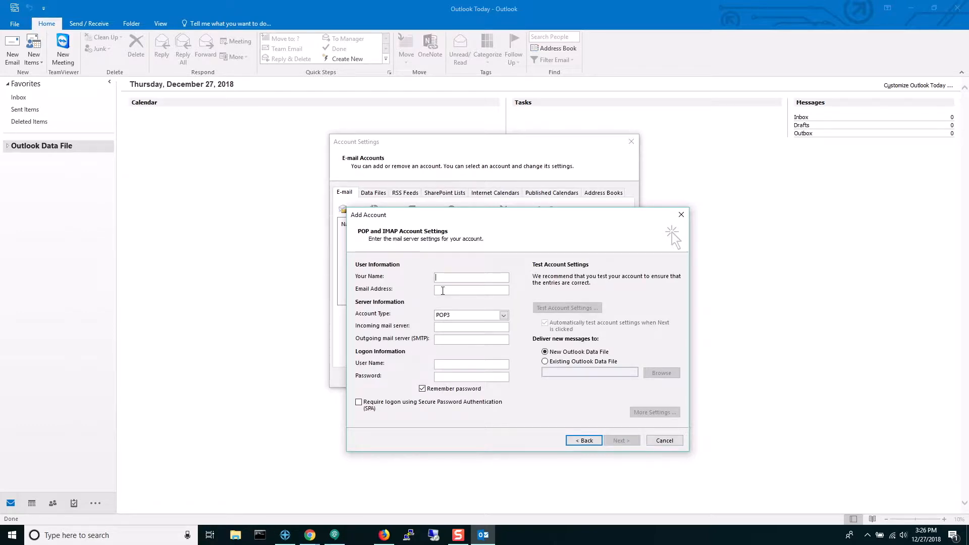
pyautogui.press('Tab')
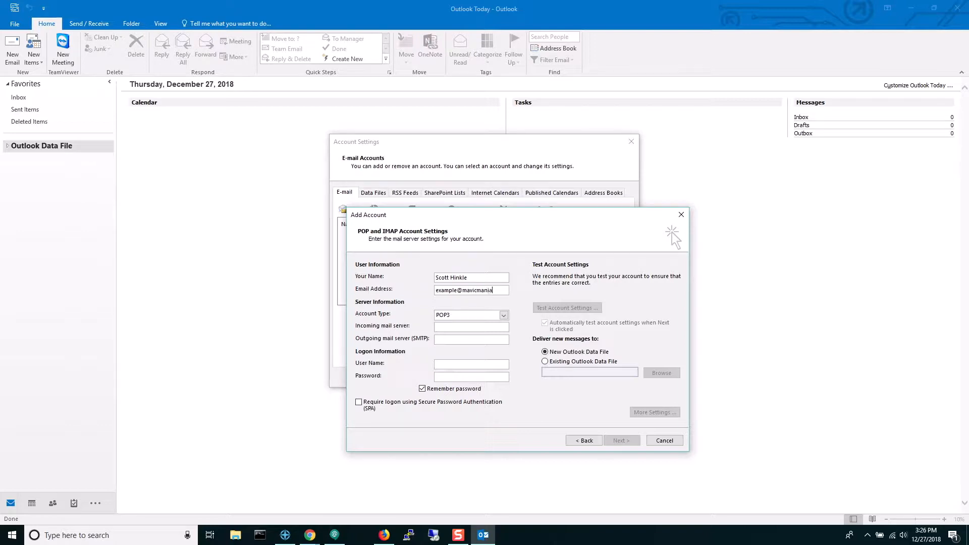
pyautogui.press('Tab')
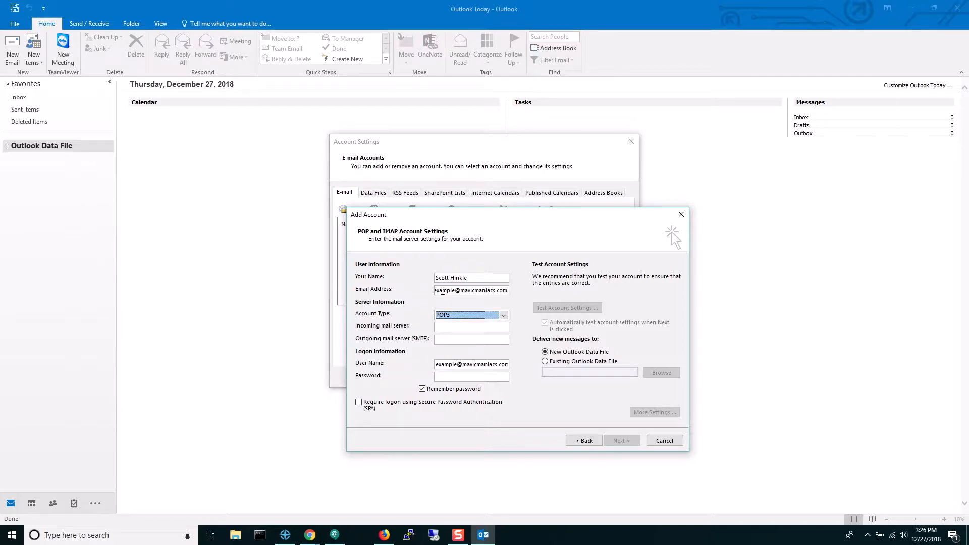
# Step: Change Account Type from POP3 to IMAP and put the cursor in Incoming mail server
pyautogui.click(481, 315)
pyautogui.click(469, 334)
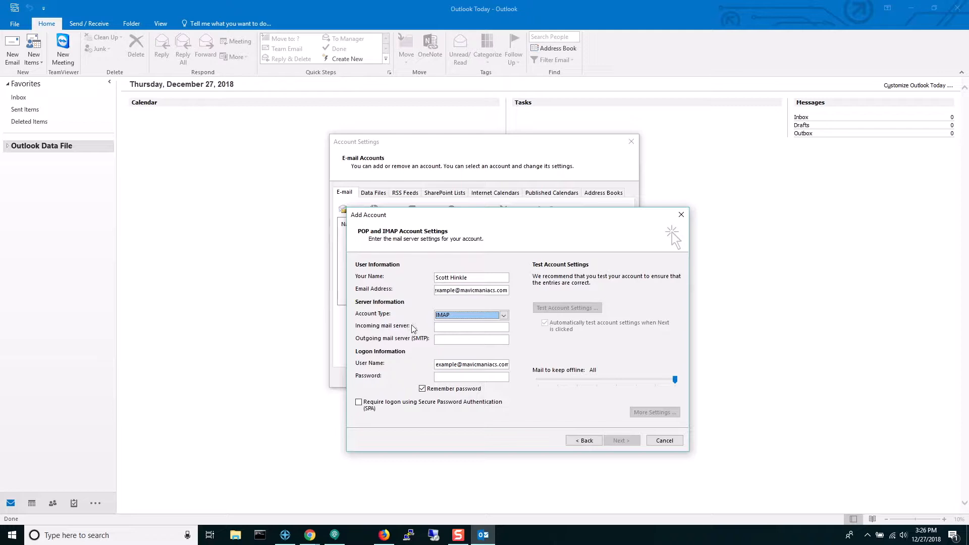
pyautogui.click(467, 328)
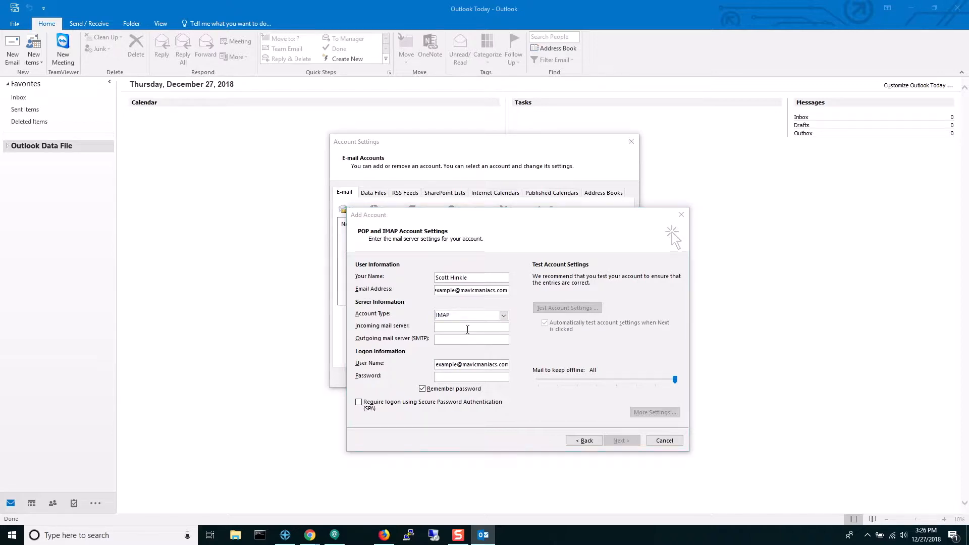
pyautogui.hotkey('alt', 'Tab')
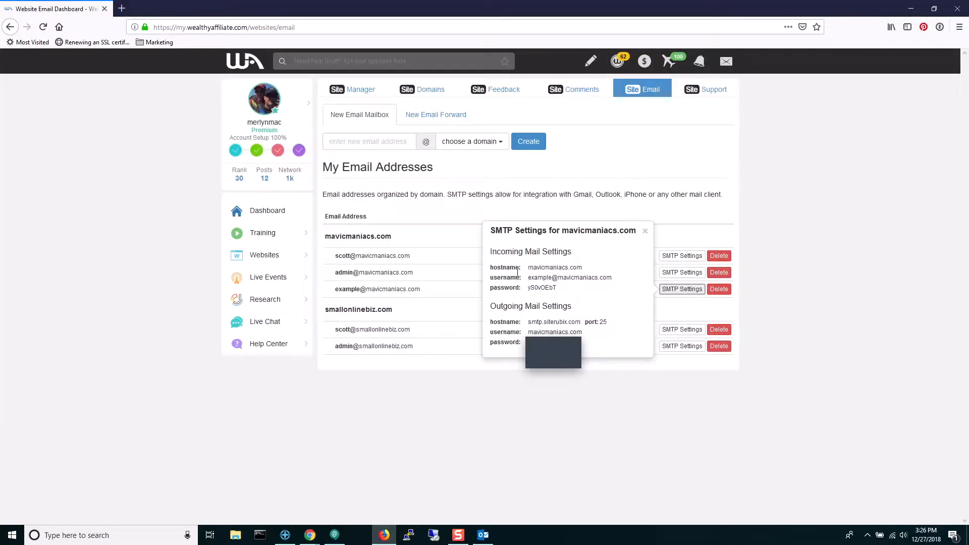
# Step: Copy mavicmaniacs.com from the browser into the Incoming mail server field
pyautogui.moveTo(528, 267); pyautogui.dragTo(582, 267)
pyautogui.hotkey('ctrl', 'c')
pyautogui.hotkey('alt', 'Tab')
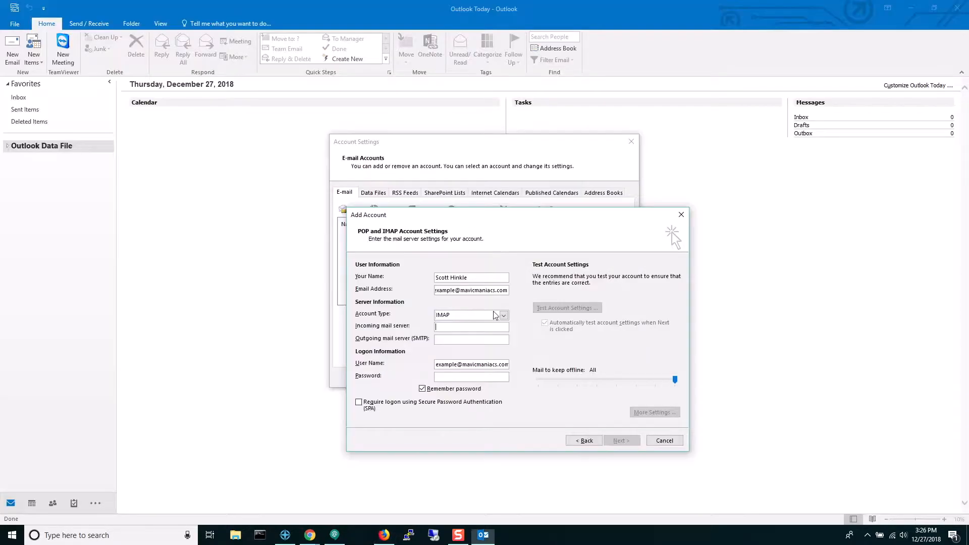
pyautogui.hotkey('ctrl', 'v')
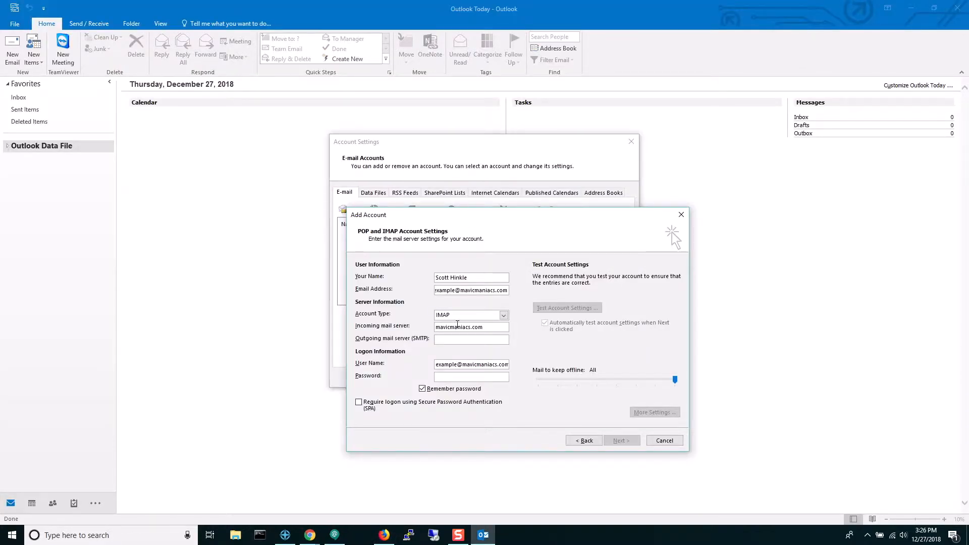
# Step: Copy smtp.siterubix.com from the SMTP settings page into Outgoing mail server (SMTP)
pyautogui.hotkey('alt', 'Tab')
pyautogui.moveTo(529, 323); pyautogui.dragTo(579, 321)
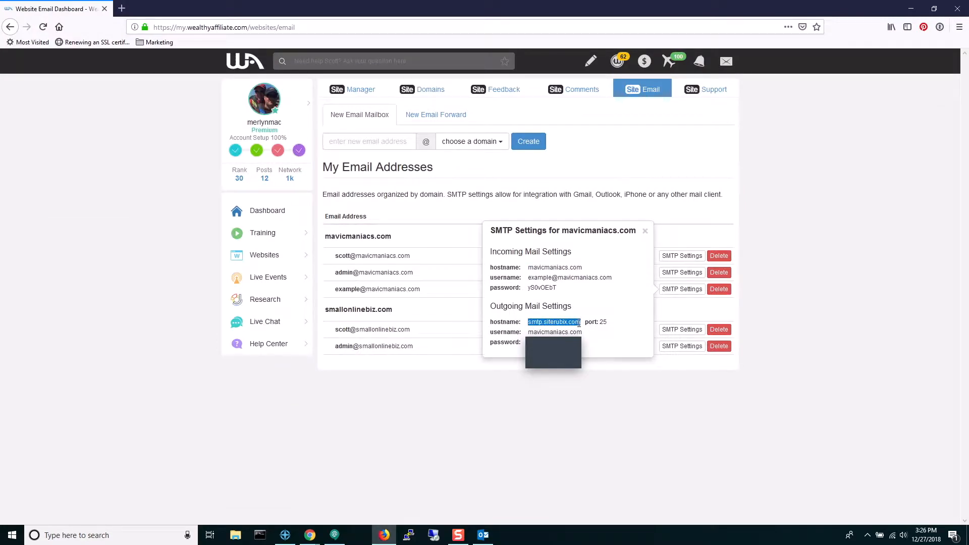
pyautogui.hotkey('alt', 'Tab')
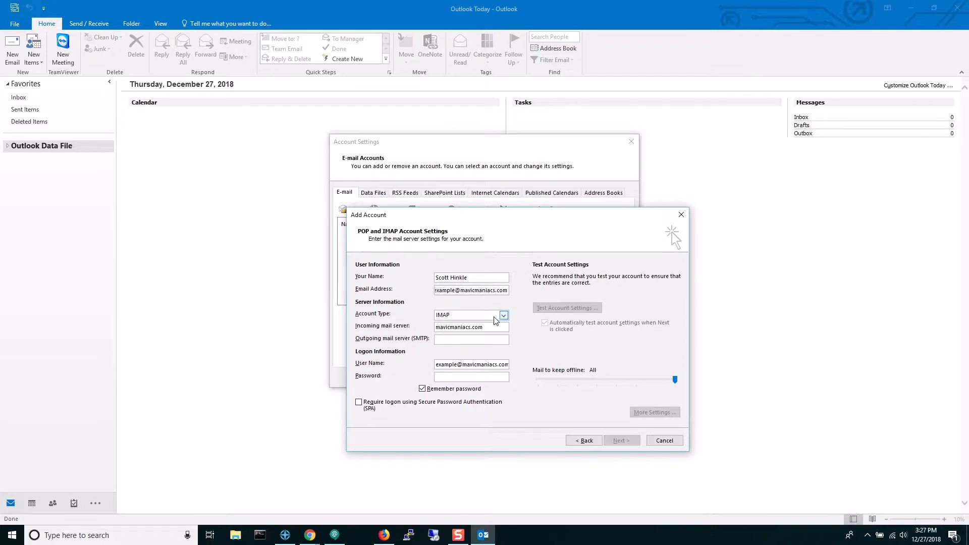
pyautogui.hotkey('alt', 'Tab')
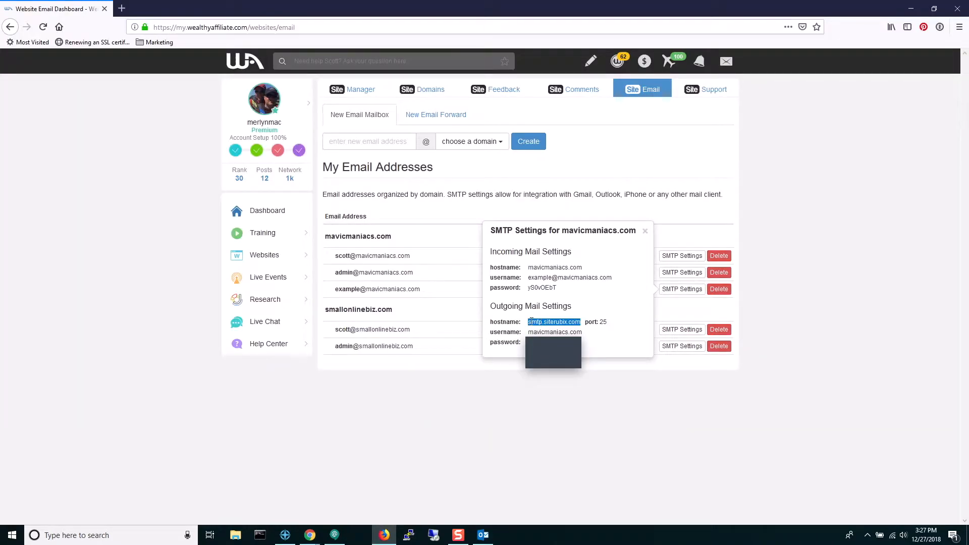
pyautogui.rightClick(531, 321)
pyautogui.click(559, 399)
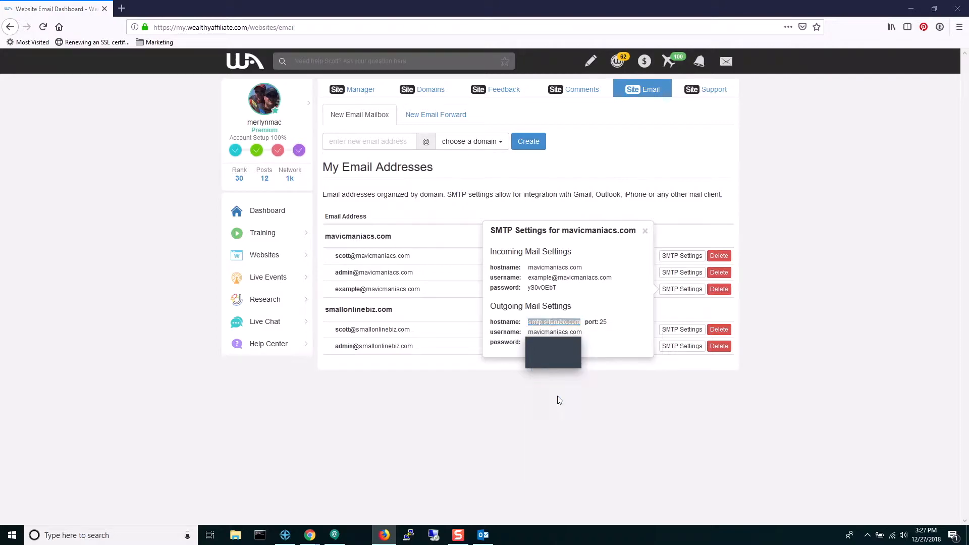
pyautogui.hotkey('alt', 'Tab')
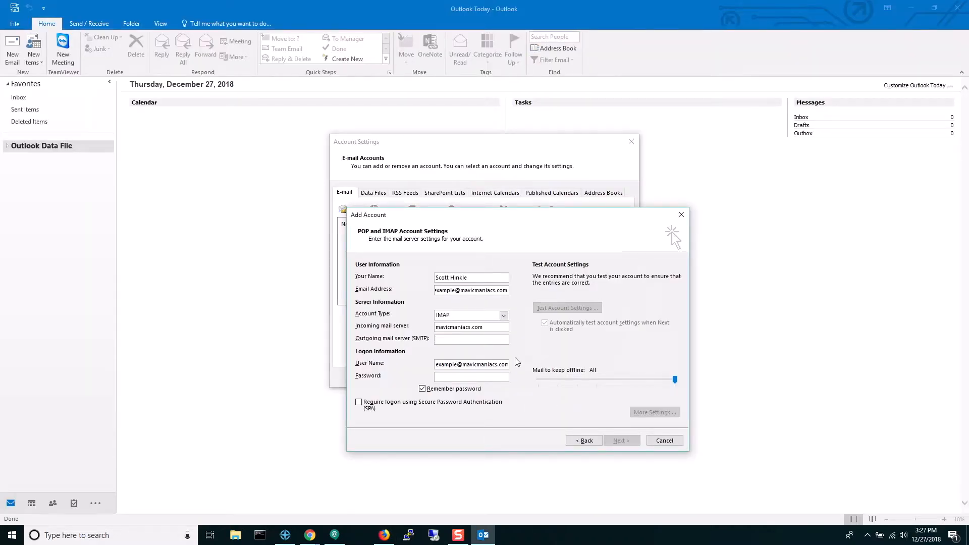
pyautogui.hotkey('alt', 'Tab')
pyautogui.moveTo(529, 322); pyautogui.dragTo(578, 324)
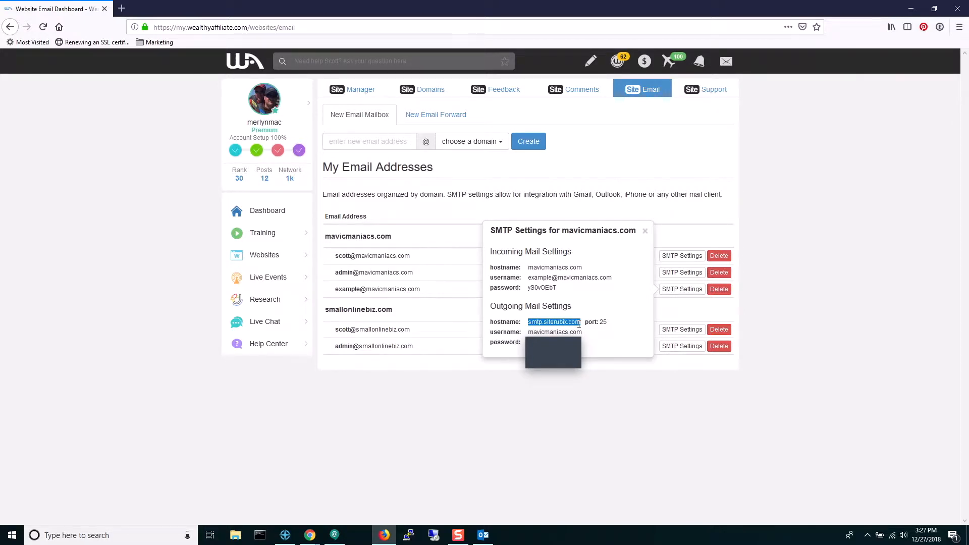
pyautogui.hotkey('shift', 'Right')
pyautogui.hotkey('alt', 'Tab')
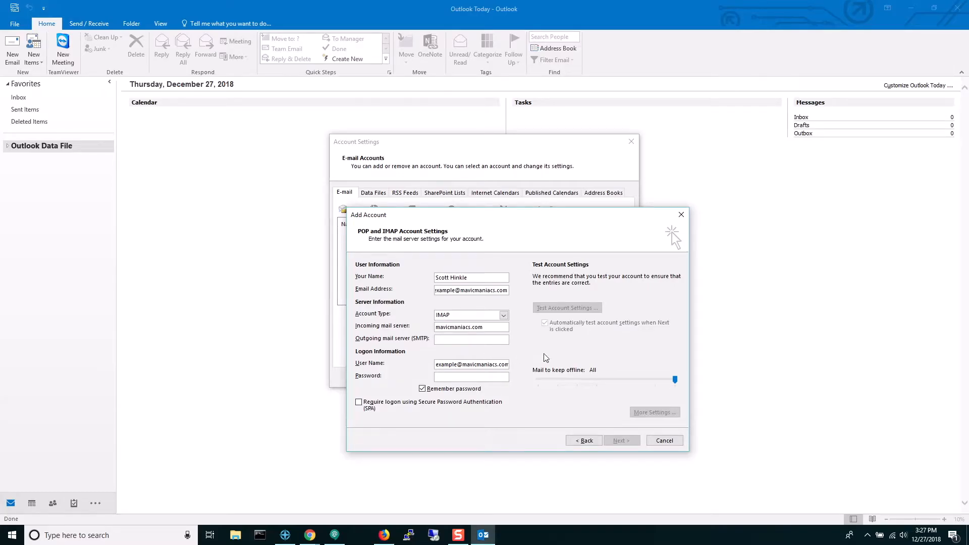
pyautogui.click(455, 337)
pyautogui.hotkey('ctrl', 'v')
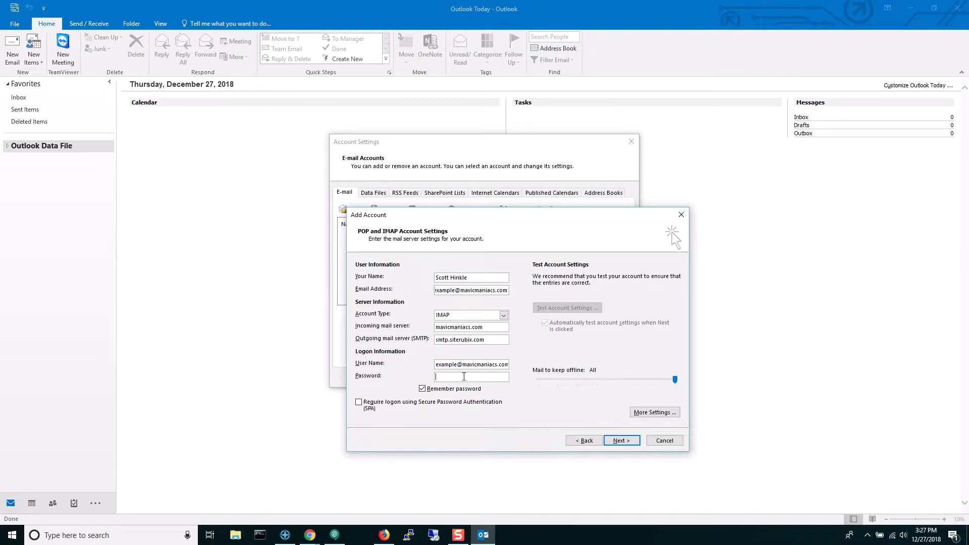
# Step: Copy the mailbox password from the settings page into the Password field
pyautogui.hotkey('alt', 'Tab')
pyautogui.moveTo(528, 288); pyautogui.dragTo(557, 294)
pyautogui.hotkey('alt', 'Tab')
pyautogui.hotkey('ctrl', 'v')
# Step: Require outgoing server authentication using separate 'Log on using' credentials
pyautogui.click(636, 412)
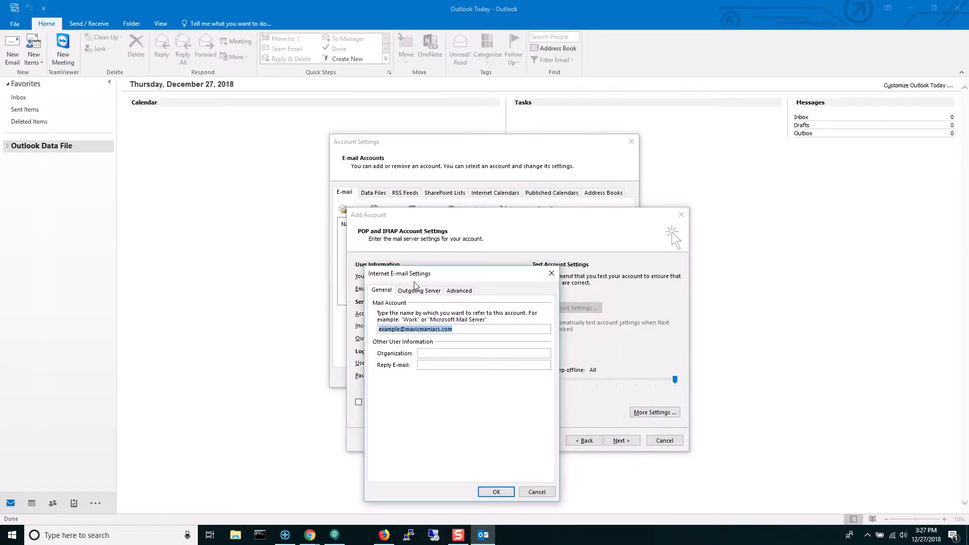
pyautogui.click(417, 290)
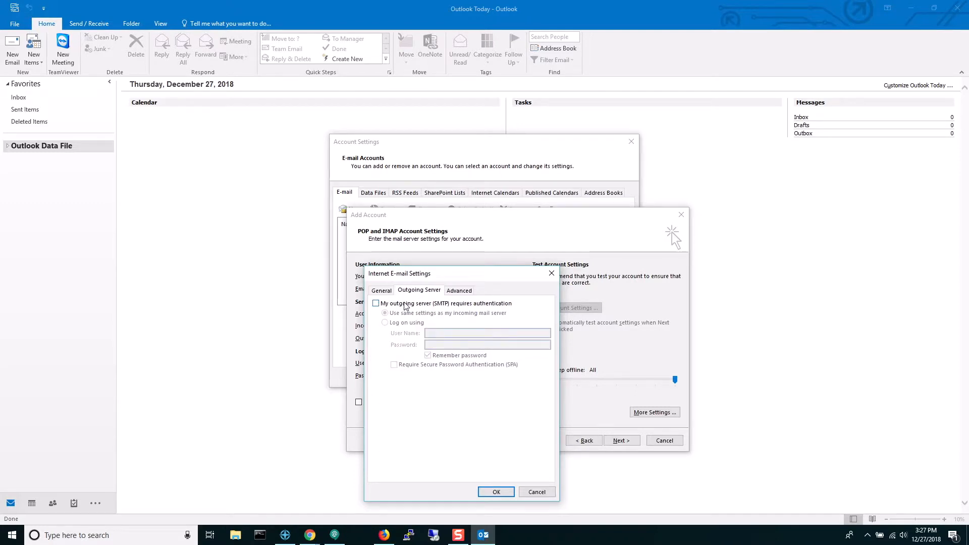
pyautogui.click(405, 304)
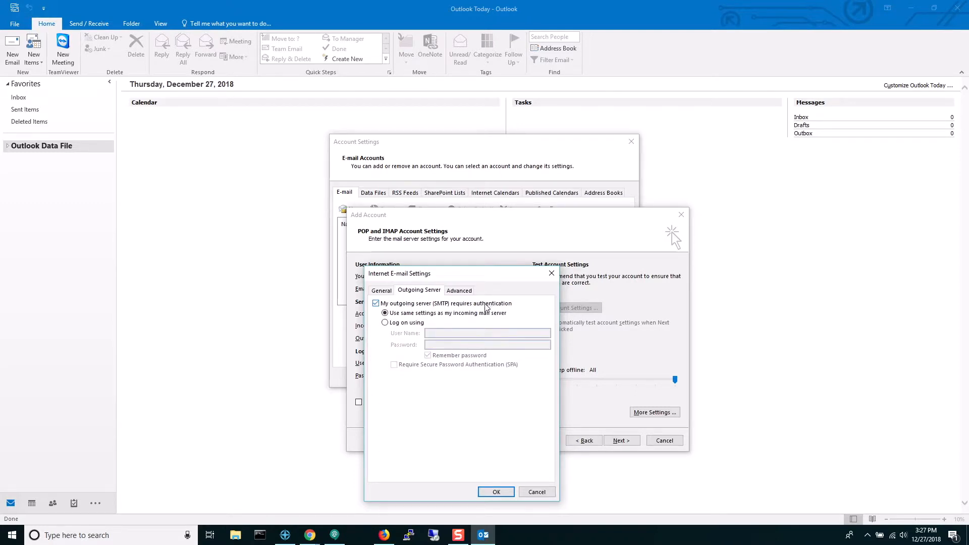
pyautogui.click(395, 323)
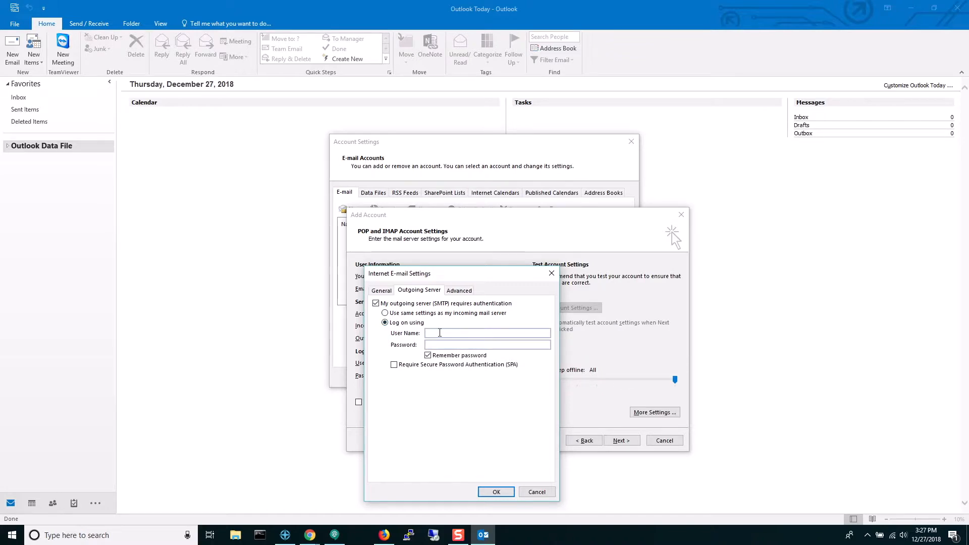
# Step: Fill the outgoing logon with user name mavicmaniacs.com and its password from the settings page
pyautogui.hotkey('alt', 'Tab')
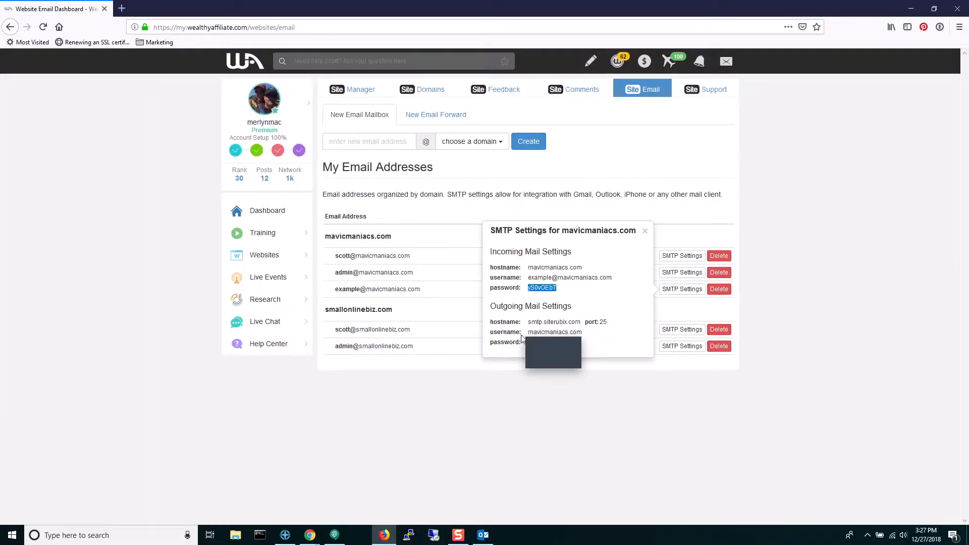
pyautogui.moveTo(529, 332); pyautogui.dragTo(583, 332)
pyautogui.hotkey('ctrl', 'c')
pyautogui.hotkey('alt', 'Tab')
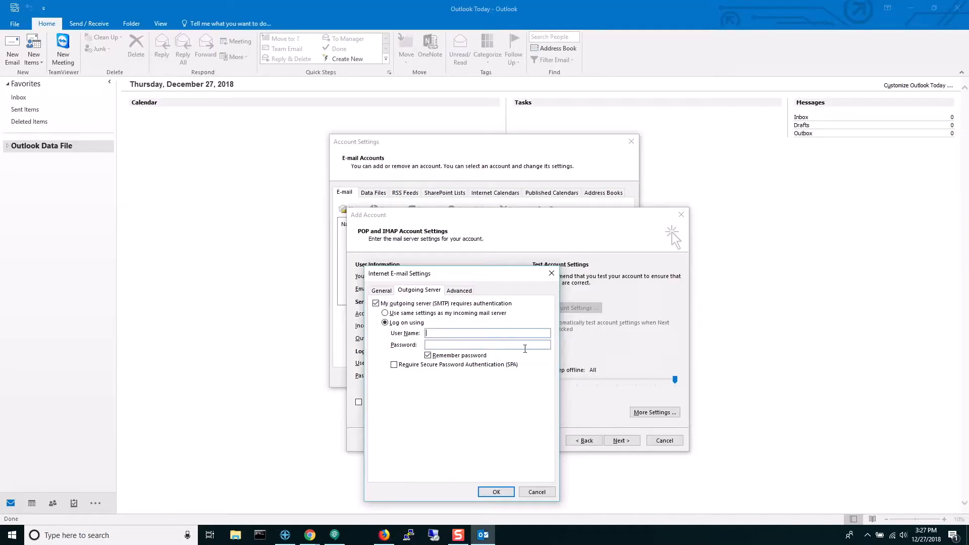
pyautogui.hotkey('ctrl', 'v')
pyautogui.click(467, 344)
pyautogui.hotkey('alt', 'Tab')
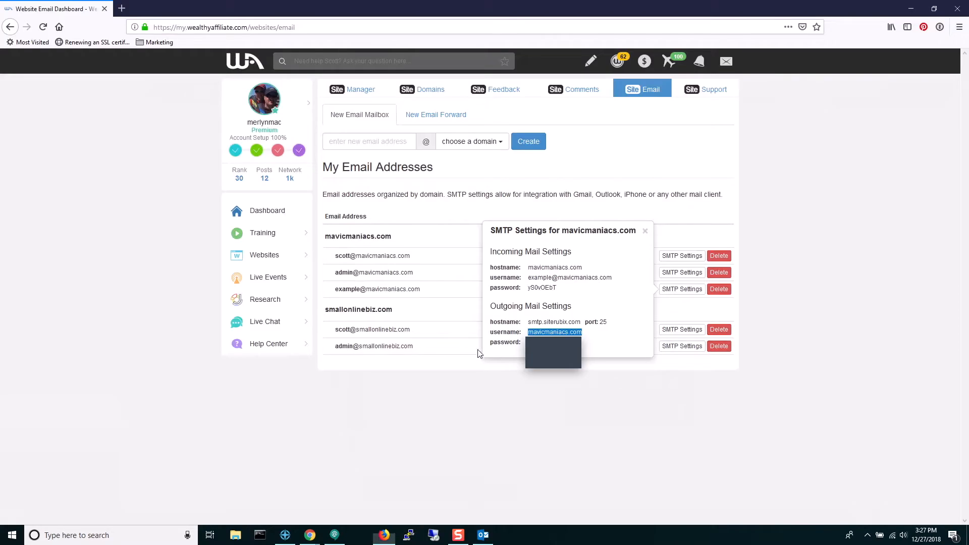
pyautogui.click(525, 343)
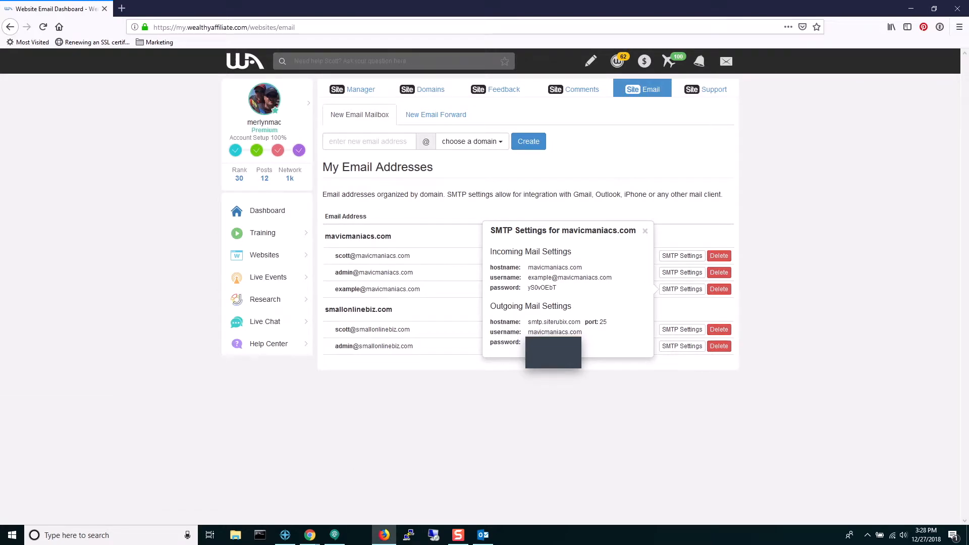
pyautogui.hotkey('alt', 'Tab')
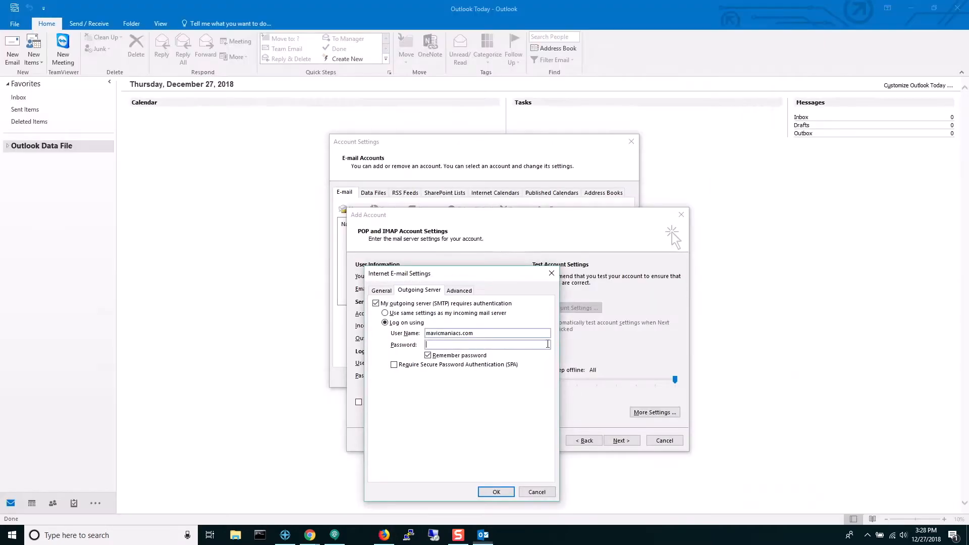
pyautogui.hotkey('ctrl', 'v')
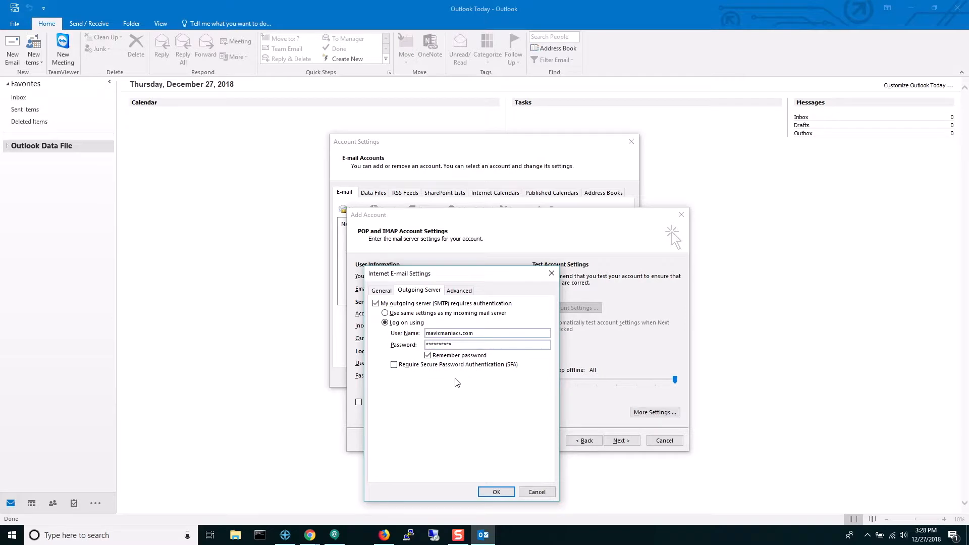
pyautogui.click(459, 291)
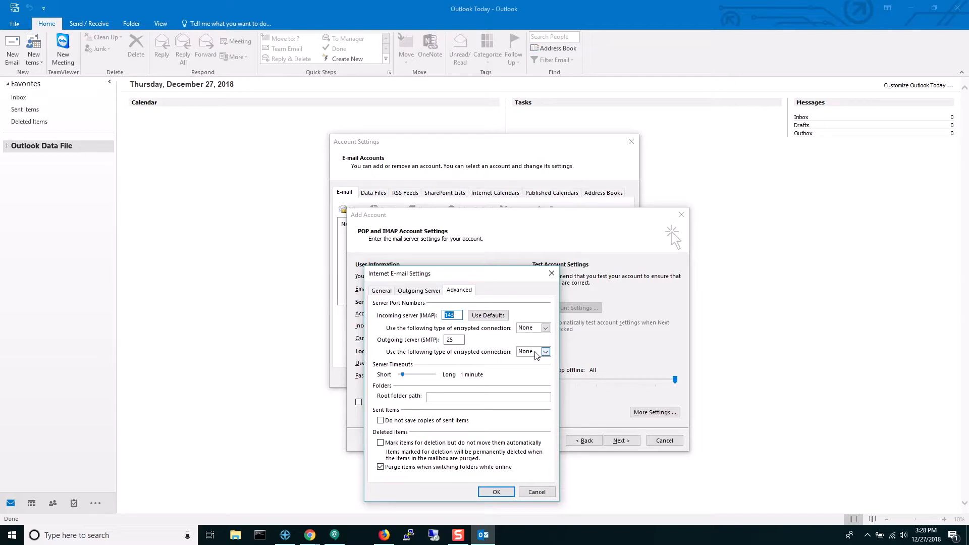
# Step: Set the outgoing SMTP port to 587 with TLS encryption and save the extra settings
pyautogui.click(459, 340)
pyautogui.write('587')
pyautogui.click(546, 352)
pyautogui.click(529, 373)
pyautogui.click(458, 340)
pyautogui.click(505, 493)
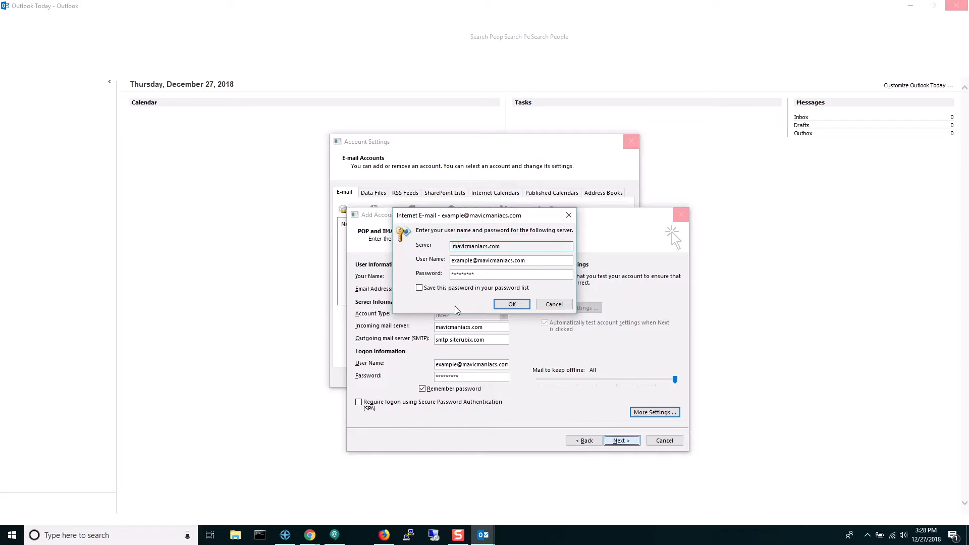
# Step: Stop and close the account test, dismissing the mavicmaniacs.com password prompts
pyautogui.click(555, 302)
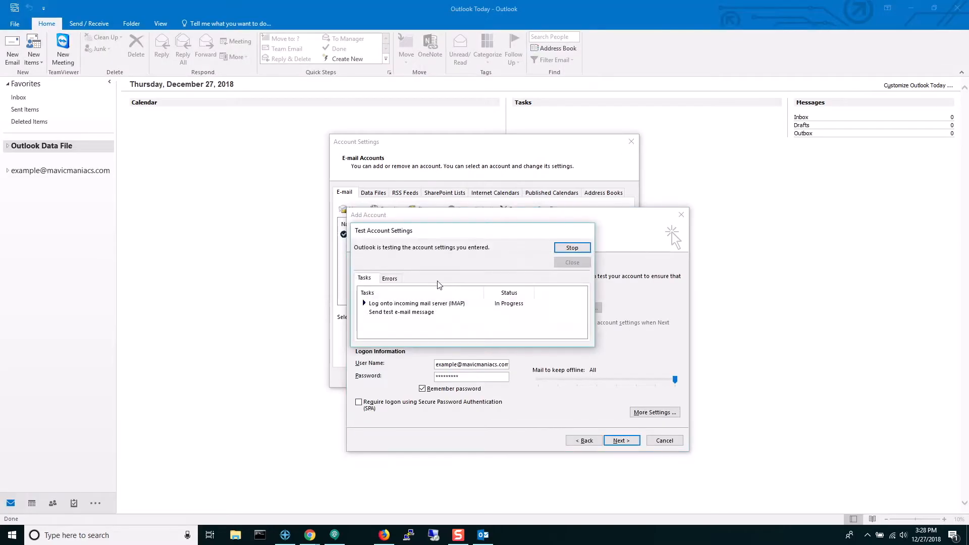
pyautogui.click(572, 248)
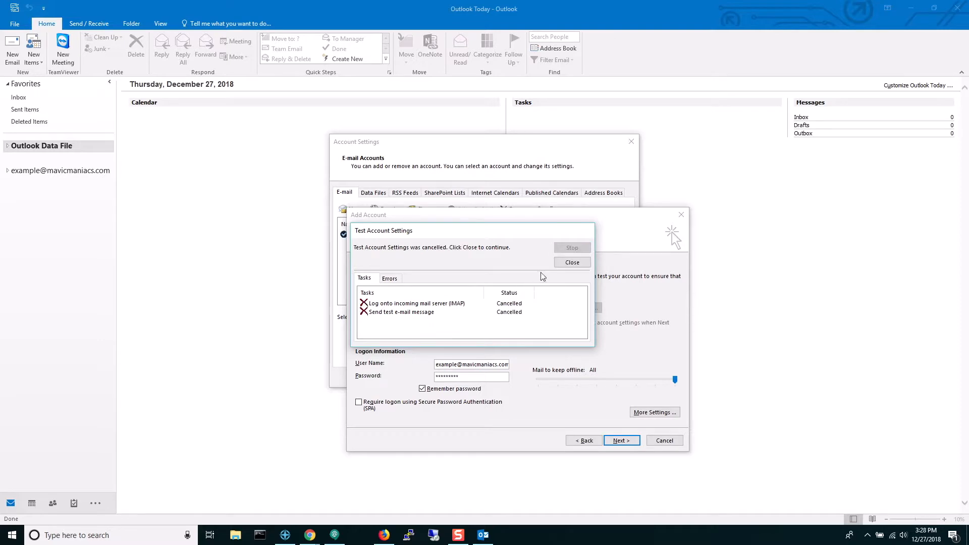
pyautogui.click(561, 263)
pyautogui.doubleClick(444, 326)
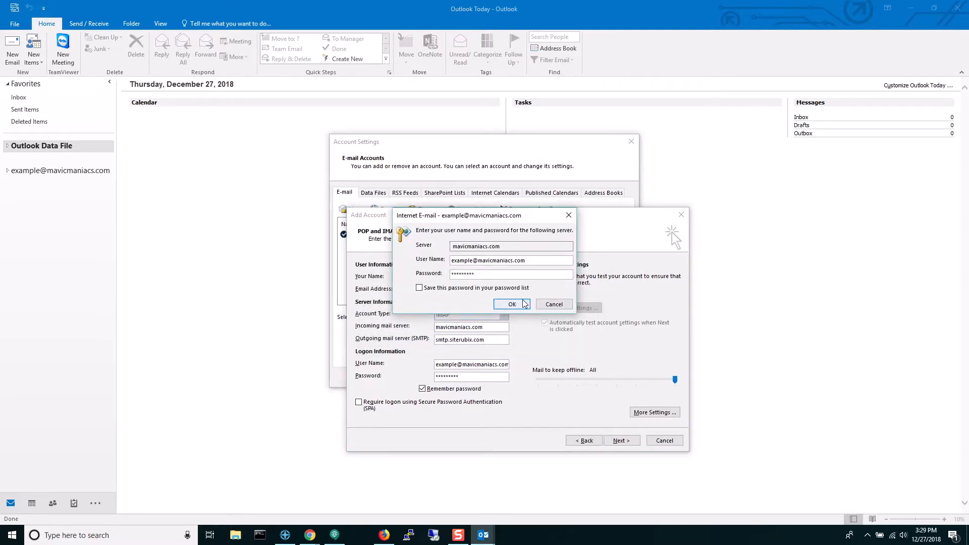
pyautogui.click(548, 305)
# Step: Re-enter mavicmaniacs.com as the incoming mail server
pyautogui.press('BackSpace')
pyautogui.write('mav')
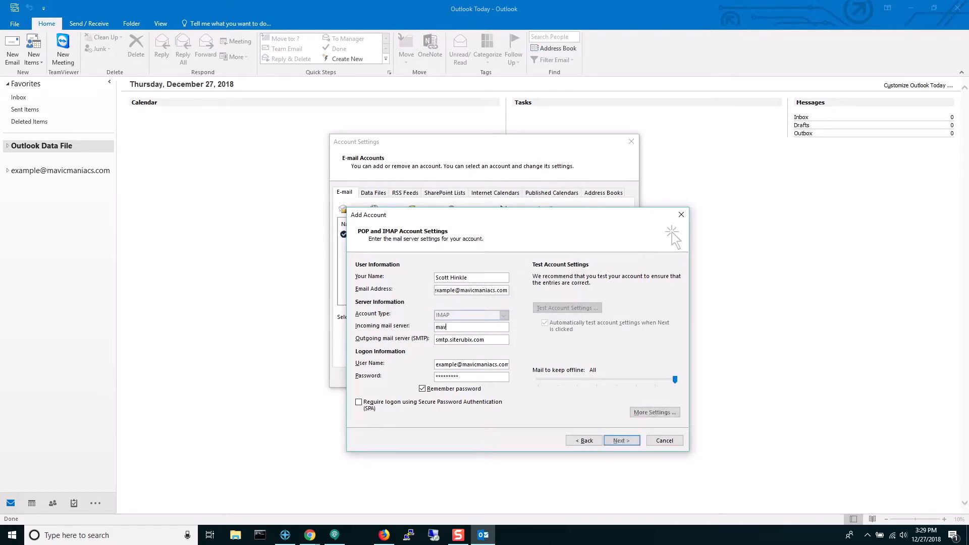
pyautogui.write('icmaniacs.com')
pyautogui.press('Tab')
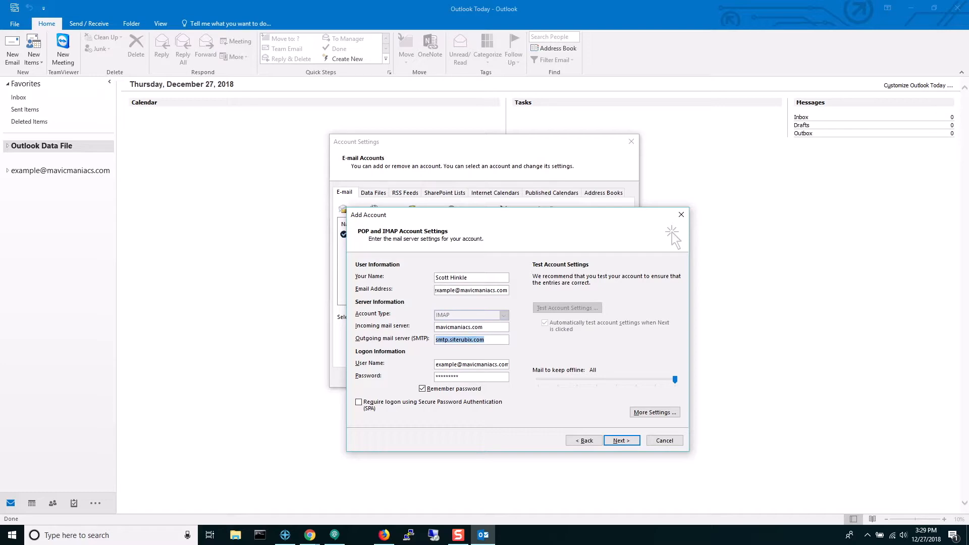
pyautogui.press('Tab')
pyautogui.press('Tab')
# Step: Copy the mailbox password into the Password field and rerun the account settings test
pyautogui.hotkey('alt', 'Tab')
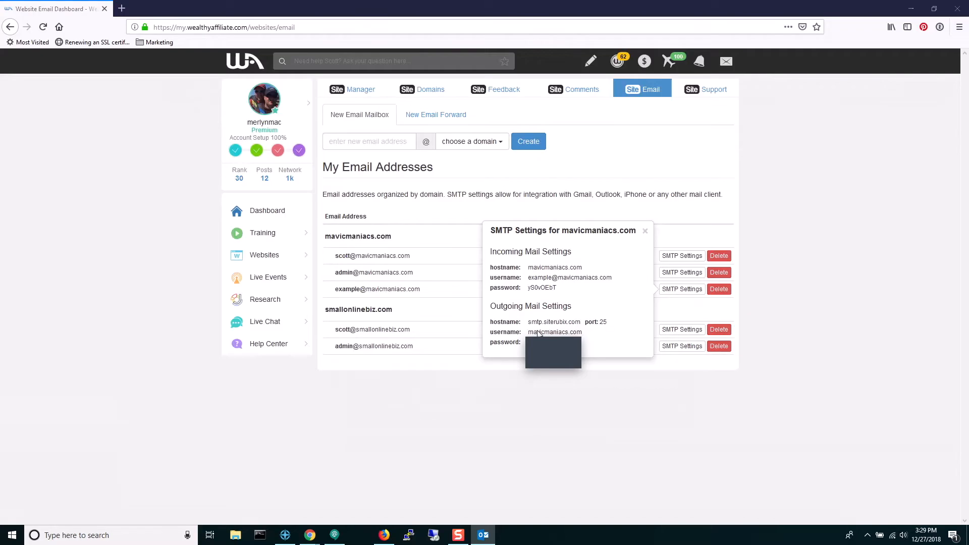
pyautogui.moveTo(532, 289); pyautogui.dragTo(533, 292)
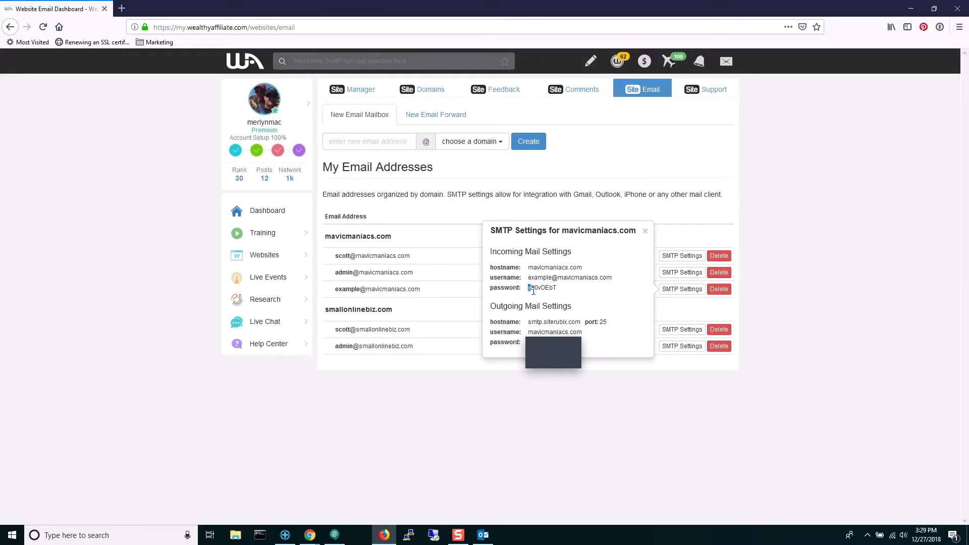
pyautogui.moveTo(534, 289); pyautogui.dragTo(555, 287)
pyautogui.hotkey('ctrl', 'c')
pyautogui.hotkey('alt', 'Tab')
pyautogui.hotkey('ctrl', 'v')
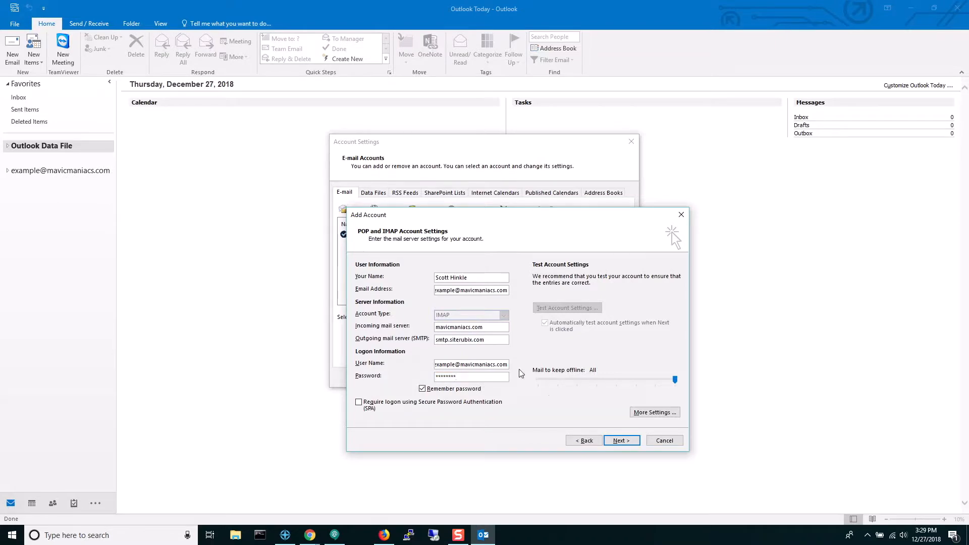
pyautogui.click(622, 441)
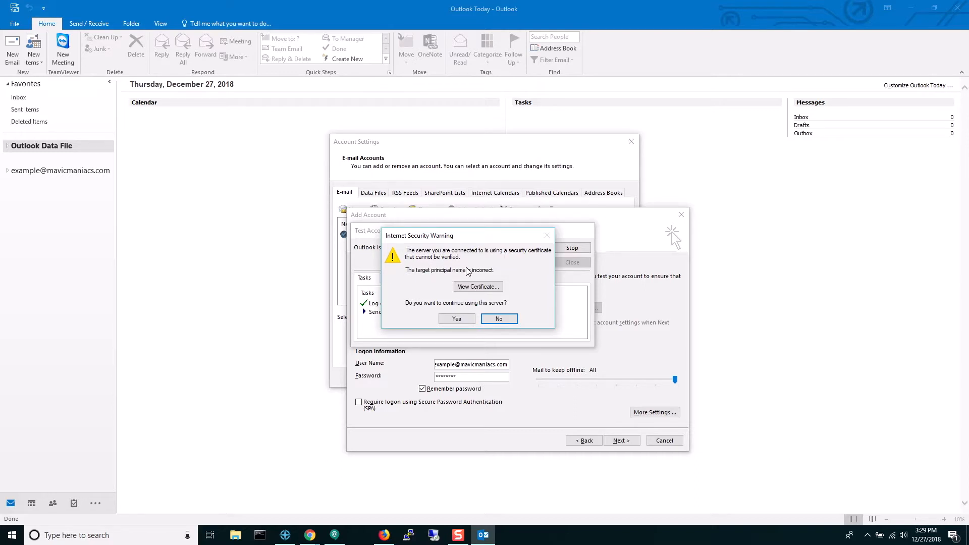
# Step: Install the mail server's certificate into the Local Machine store and accept the security warning
pyautogui.click(473, 286)
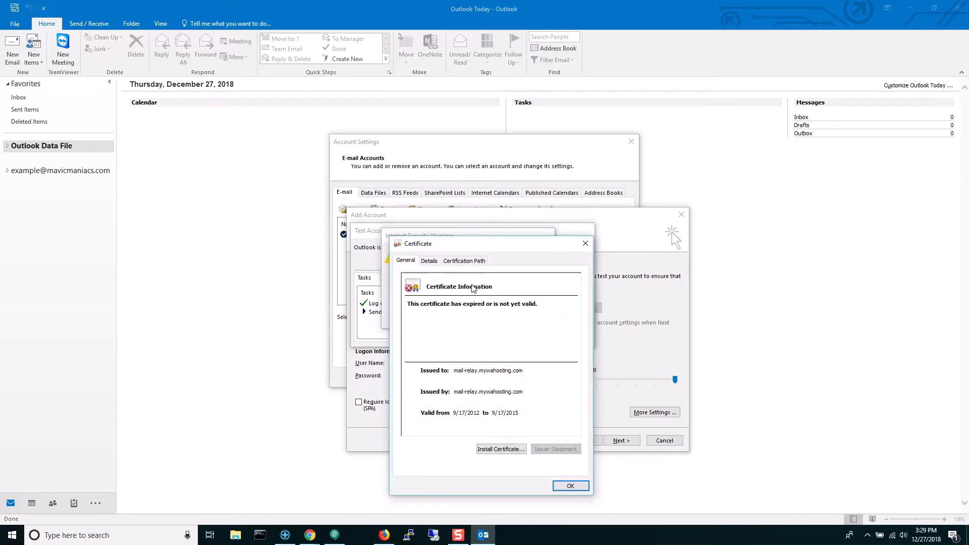
pyautogui.click(497, 449)
pyautogui.click(399, 403)
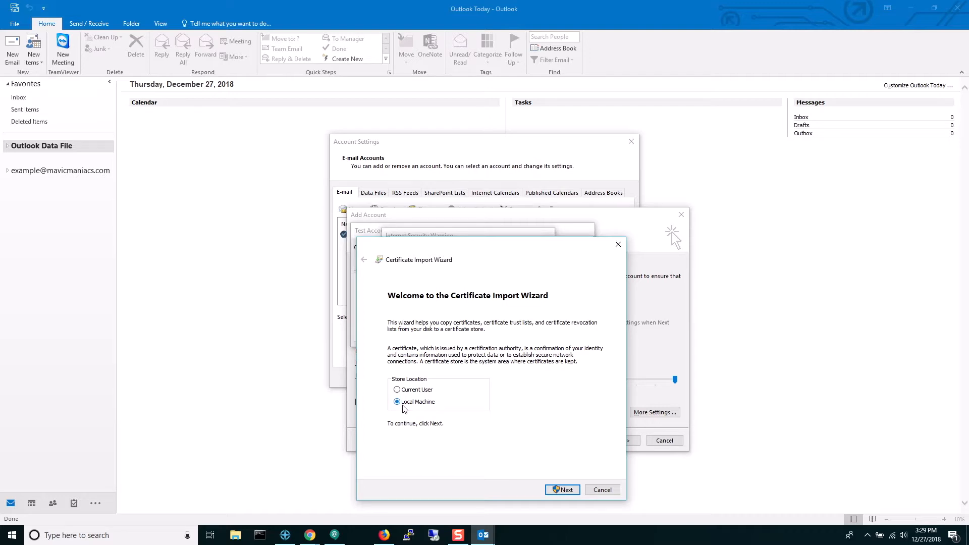
pyautogui.click(564, 490)
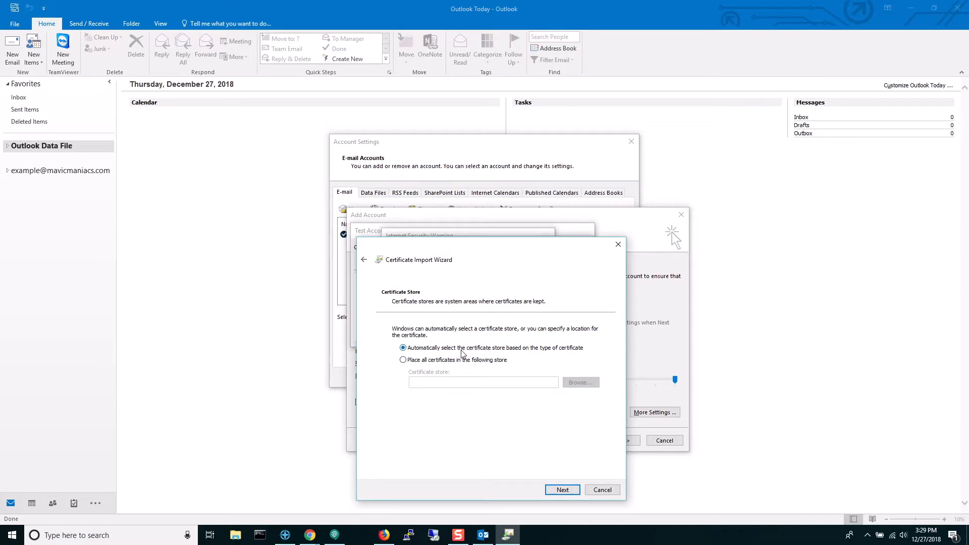
pyautogui.click(562, 489)
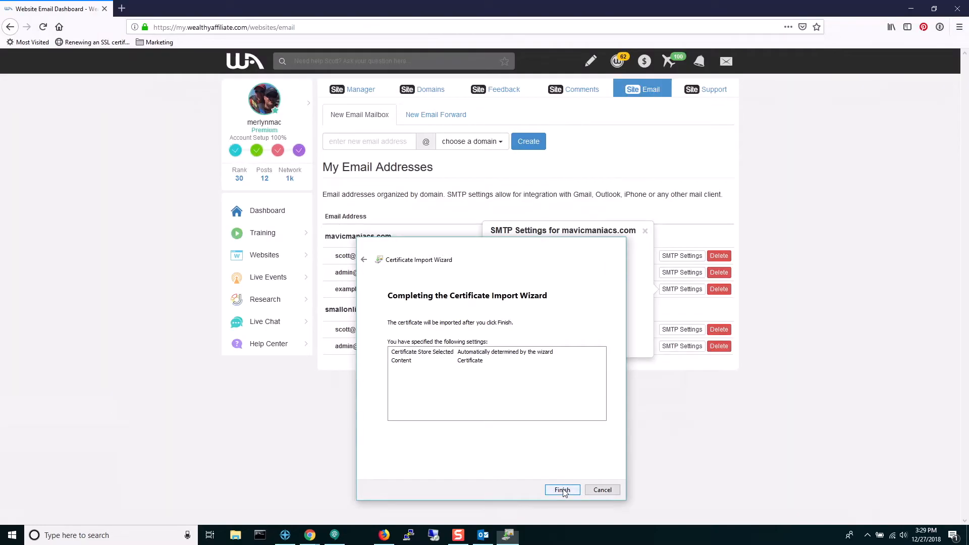
pyautogui.click(562, 491)
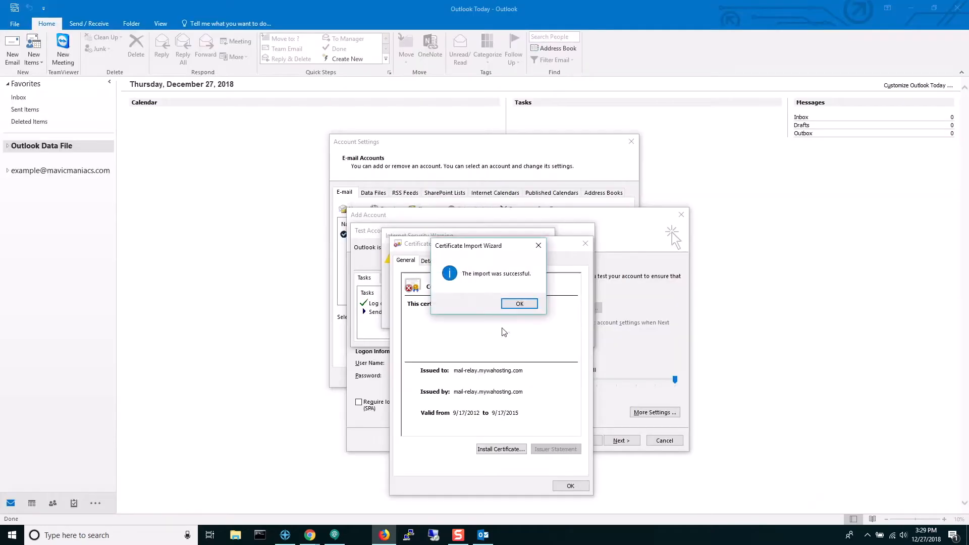
pyautogui.click(517, 304)
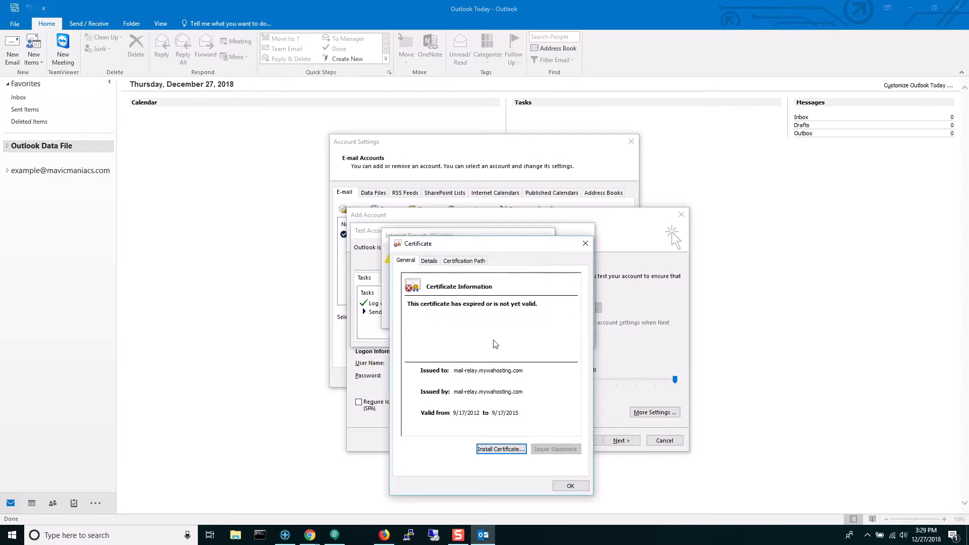
pyautogui.click(568, 487)
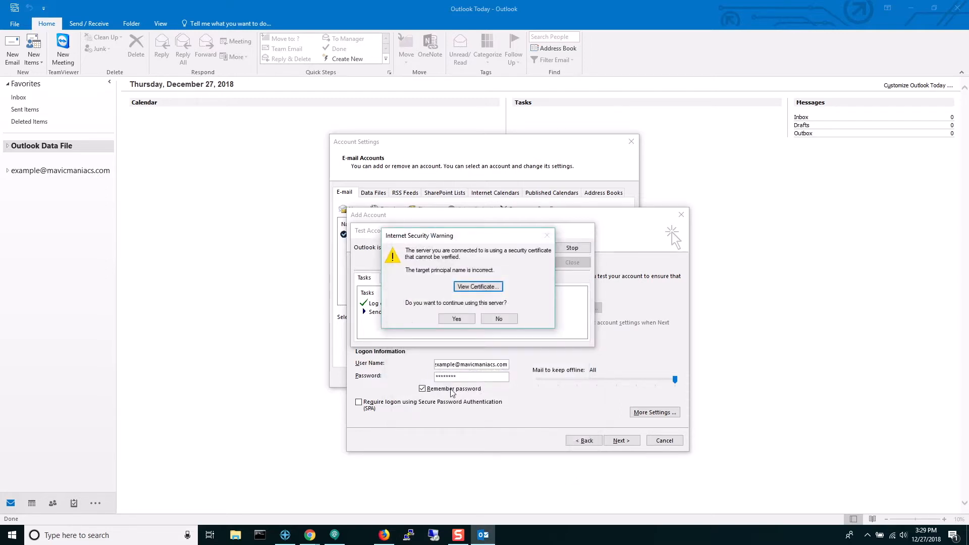
pyautogui.click(458, 320)
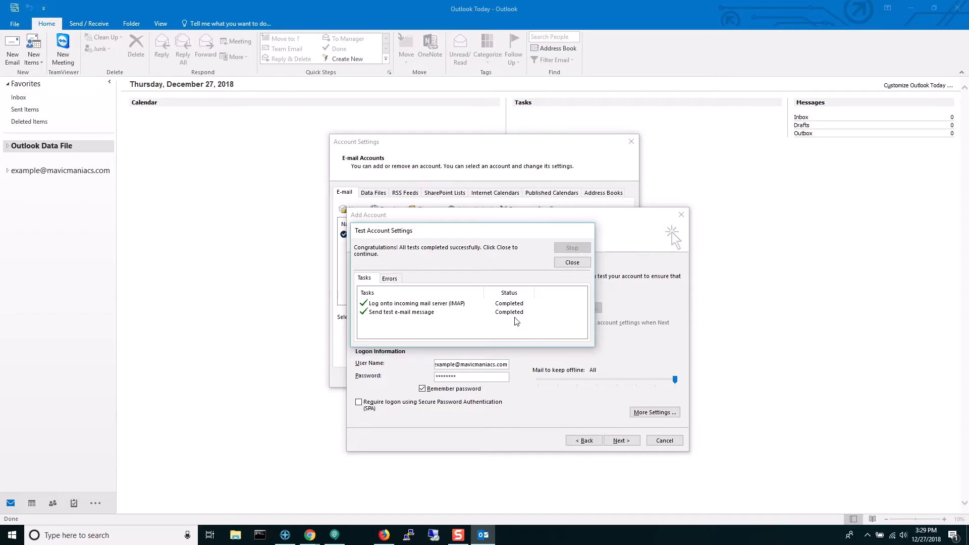
# Step: Finish the IMAP account setup, close Account Settings, and read the 3:21 PM 'Re: Testing' reply
pyautogui.click(572, 262)
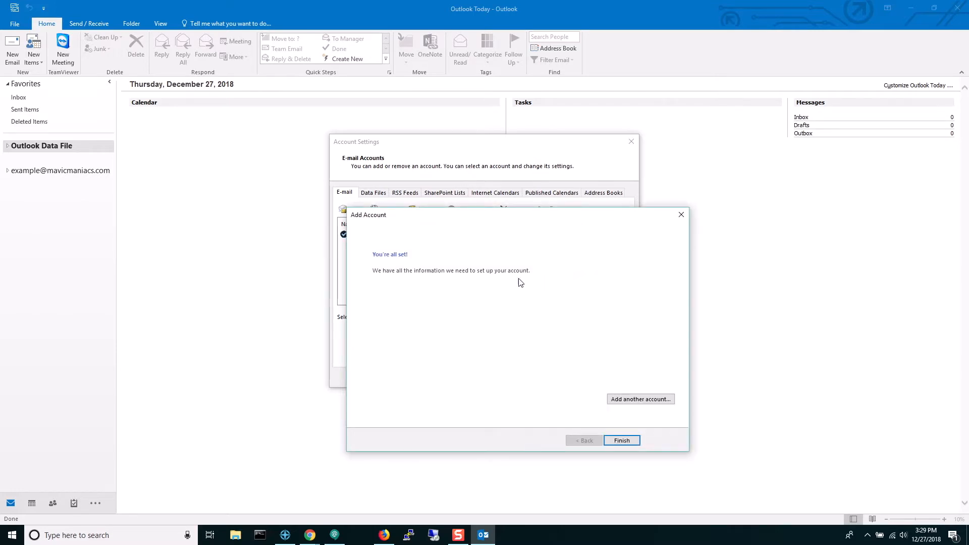
pyautogui.click(613, 442)
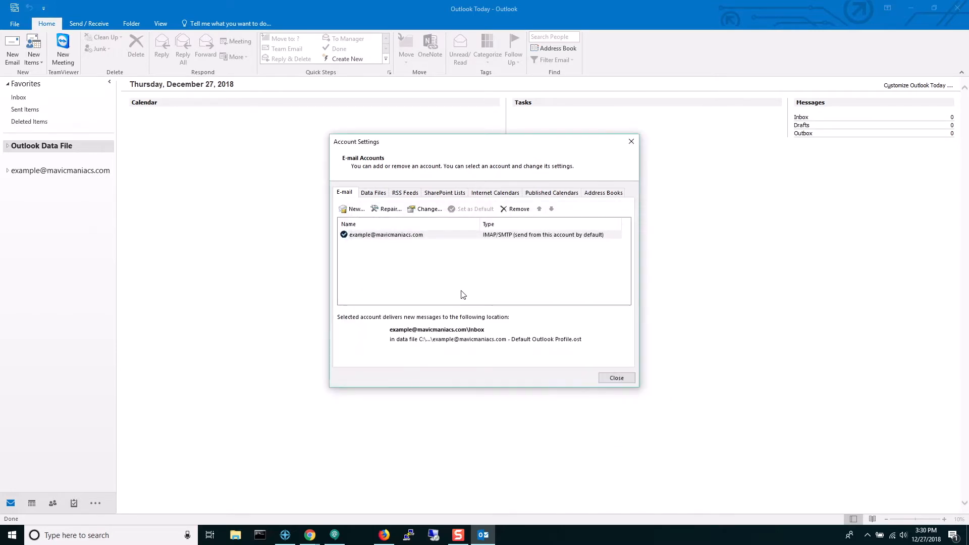
pyautogui.click(606, 379)
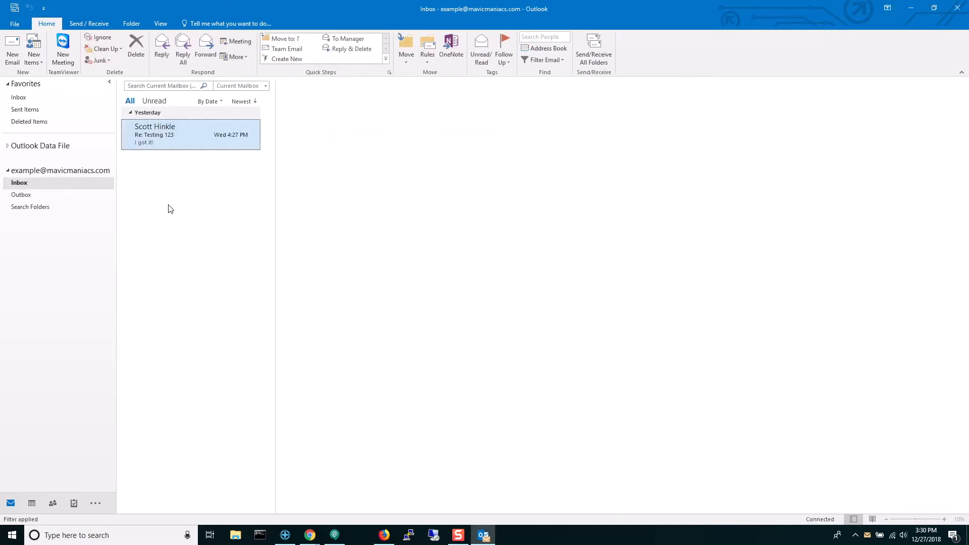
pyautogui.click(152, 138)
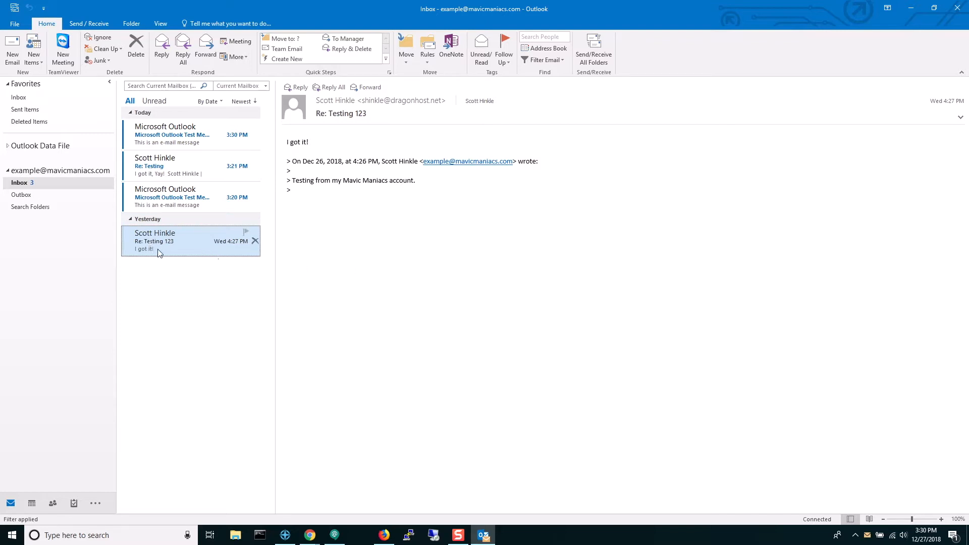
pyautogui.click(170, 160)
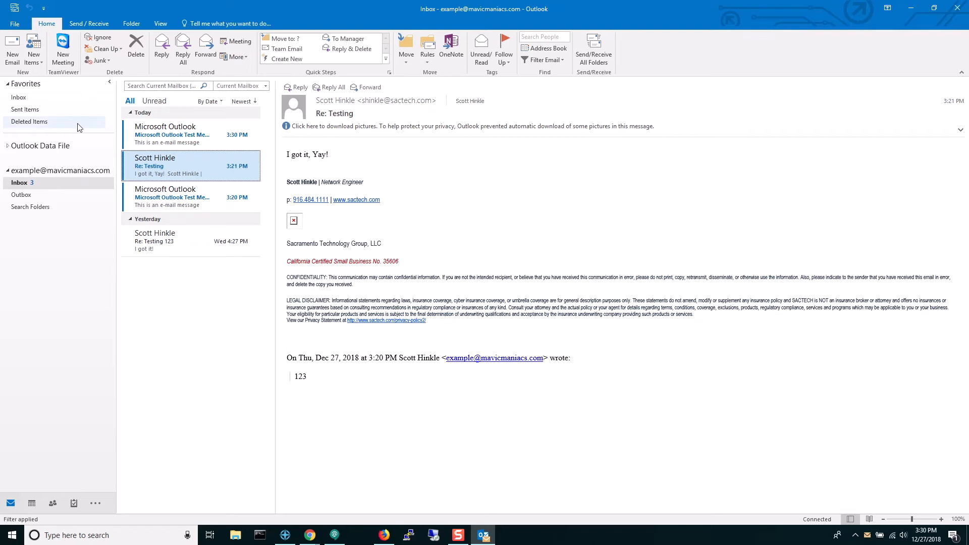
# Step: Send a new email to the autocompleted Gmail test address with subject 'Testing Again' and body 'Yo Yo'
pyautogui.click(18, 53)
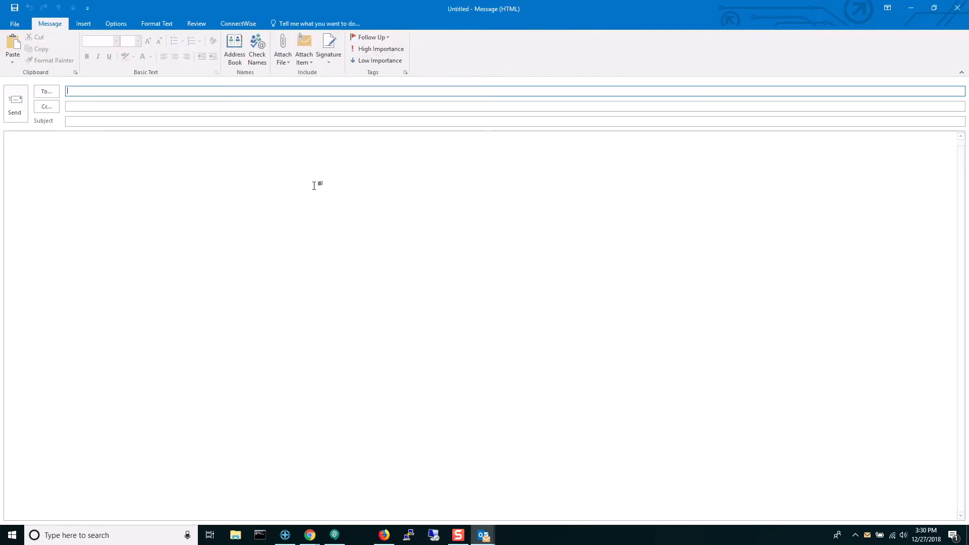
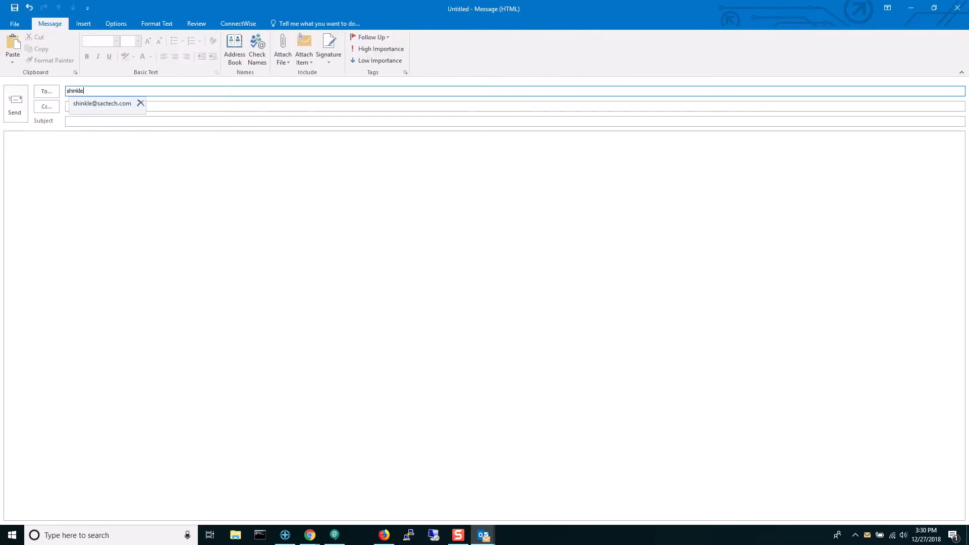
pyautogui.press('Tab')
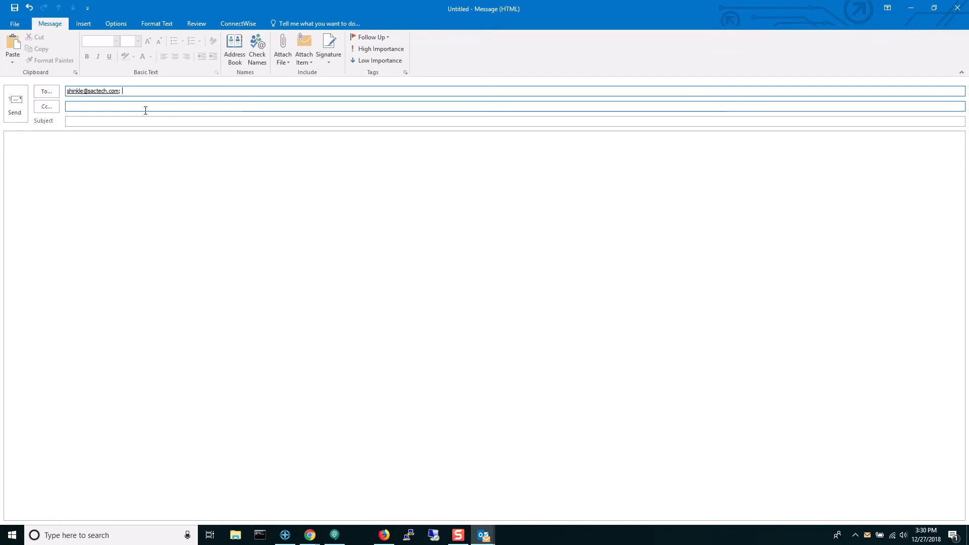
pyautogui.press('Tab')
pyautogui.write('Testing Again')
pyautogui.press('Tab')
pyautogui.write('Yo Y')
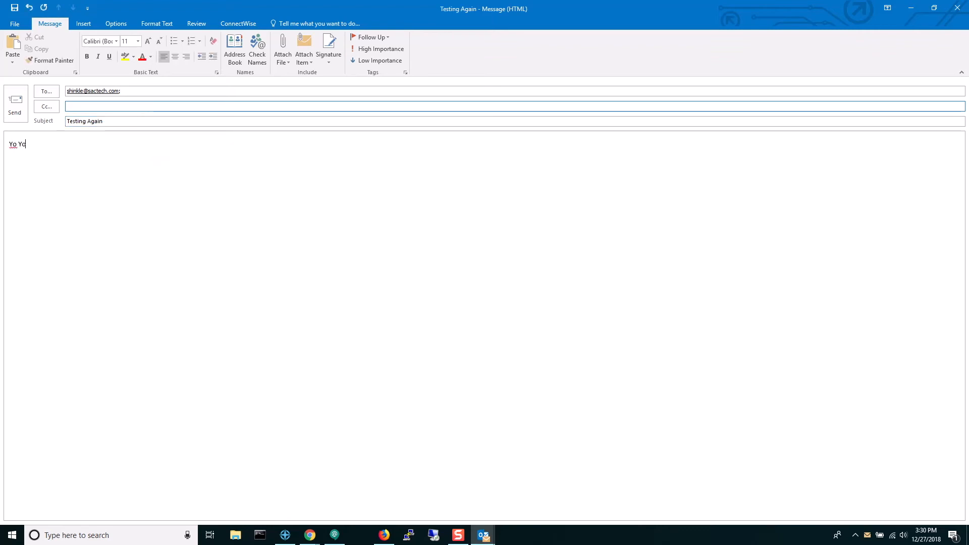
pyautogui.click(14, 104)
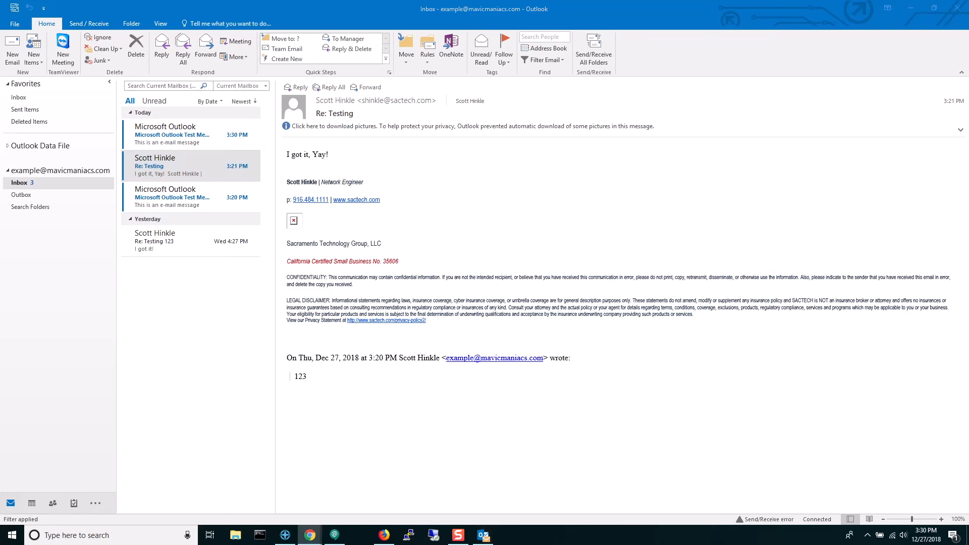
# Step: Maximize the Gmail window to confirm the 'Testing Again' message arrived, then move it aside
pyautogui.moveTo(968, 64); pyautogui.dragTo(510, 95)
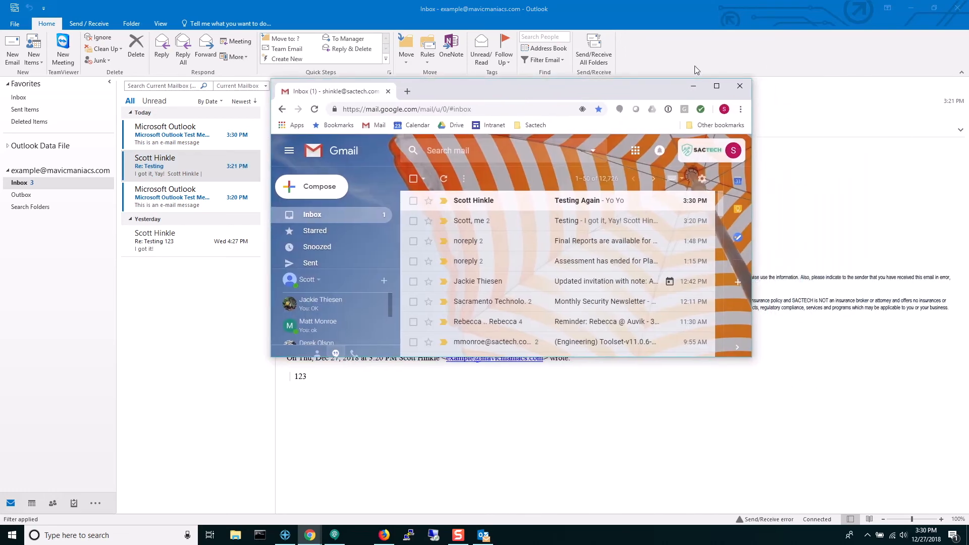
pyautogui.click(718, 90)
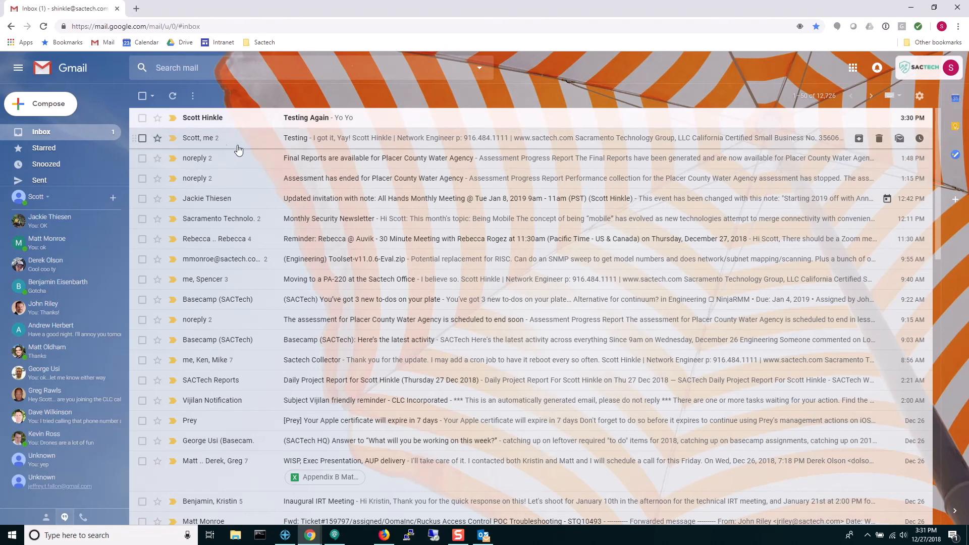
pyautogui.moveTo(81, 6); pyautogui.dragTo(968, 71)
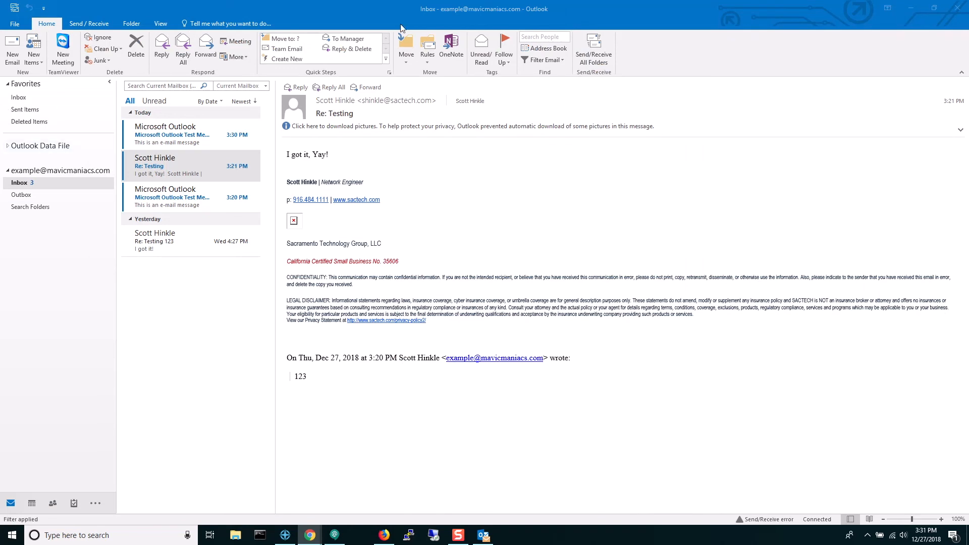
# Step: Close Outlook and log out of Wealthy Affiliate from the profile menu
pyautogui.click(960, 9)
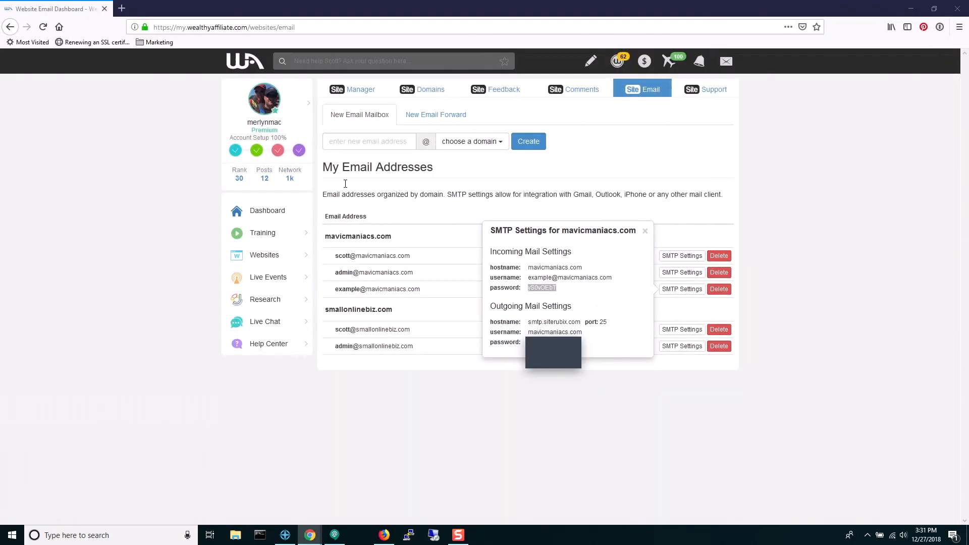
pyautogui.click(295, 106)
pyautogui.click(387, 296)
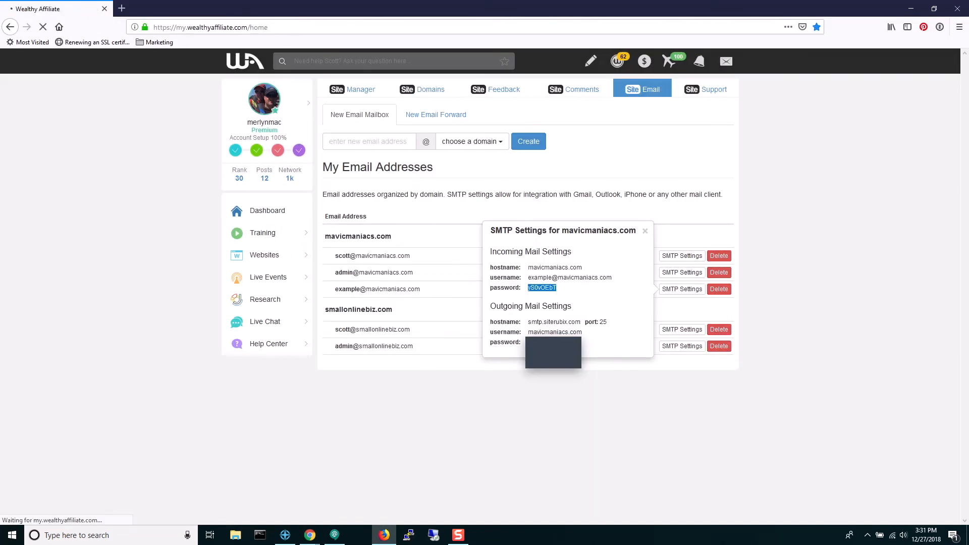